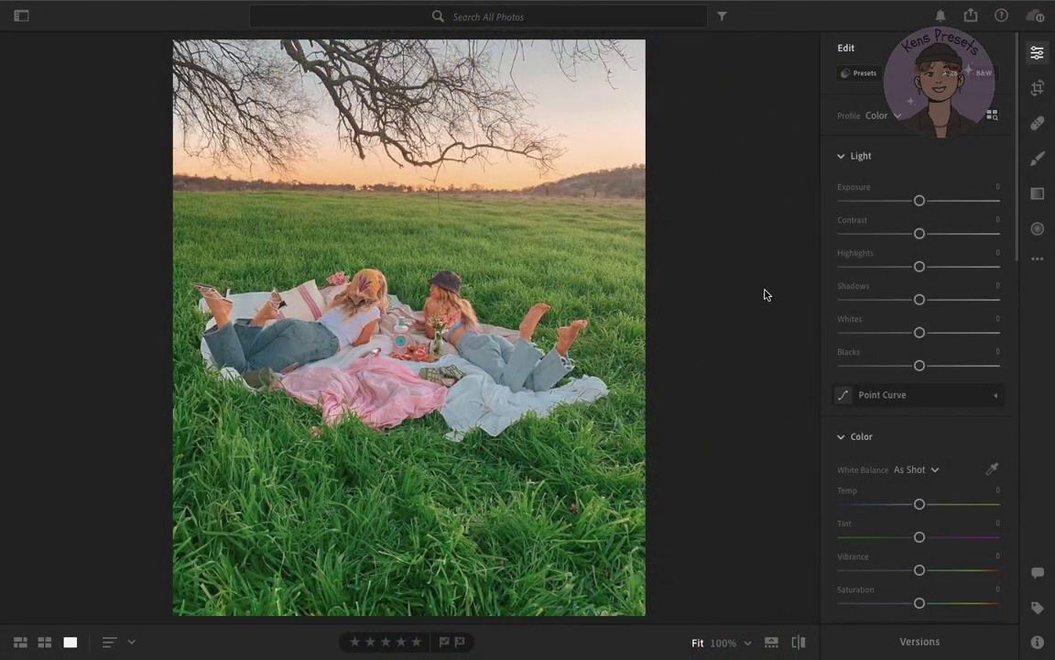
Drag the Light sliders to Exposure -0.11, Contrast +10, Highlights -100, Shadows -19, Whites +43, Blacks -22.
drag(921, 201, 918, 201)
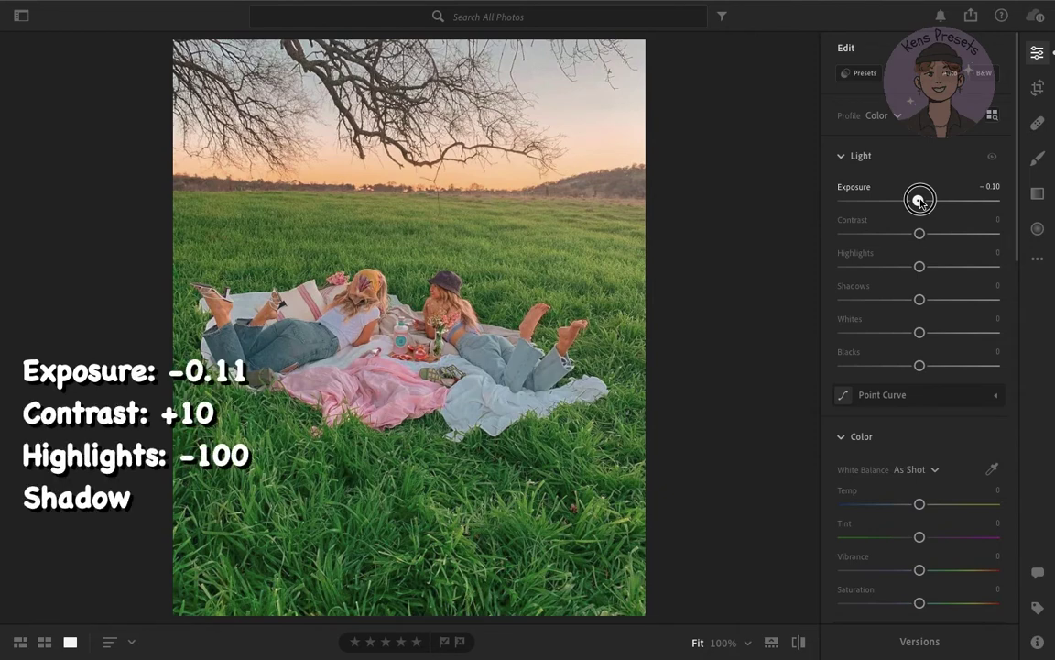
drag(919, 202, 919, 201)
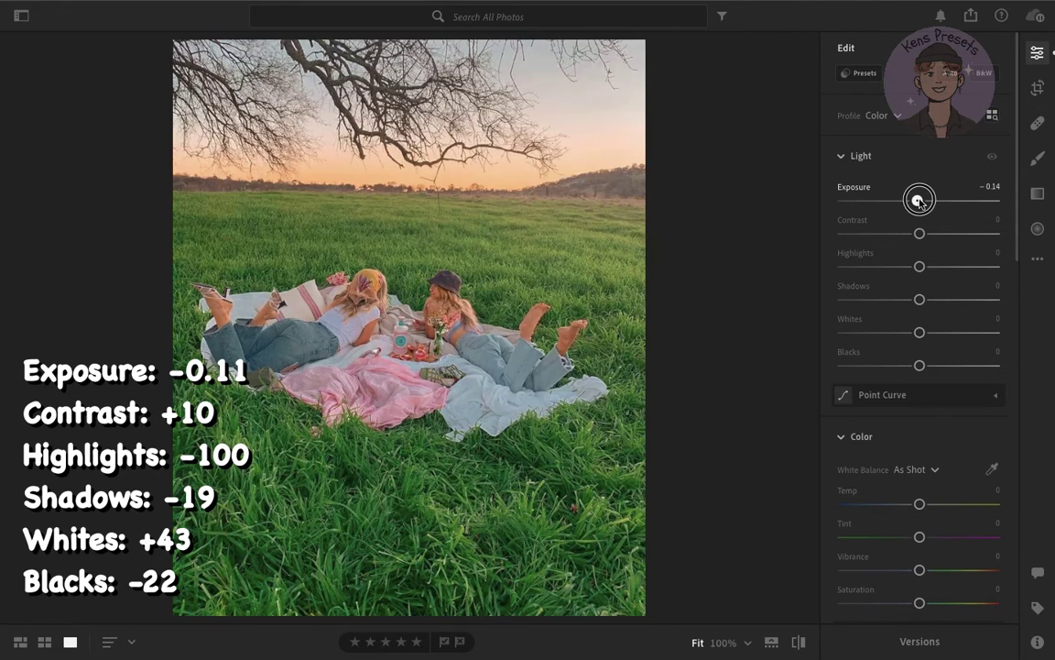
drag(919, 200, 920, 202)
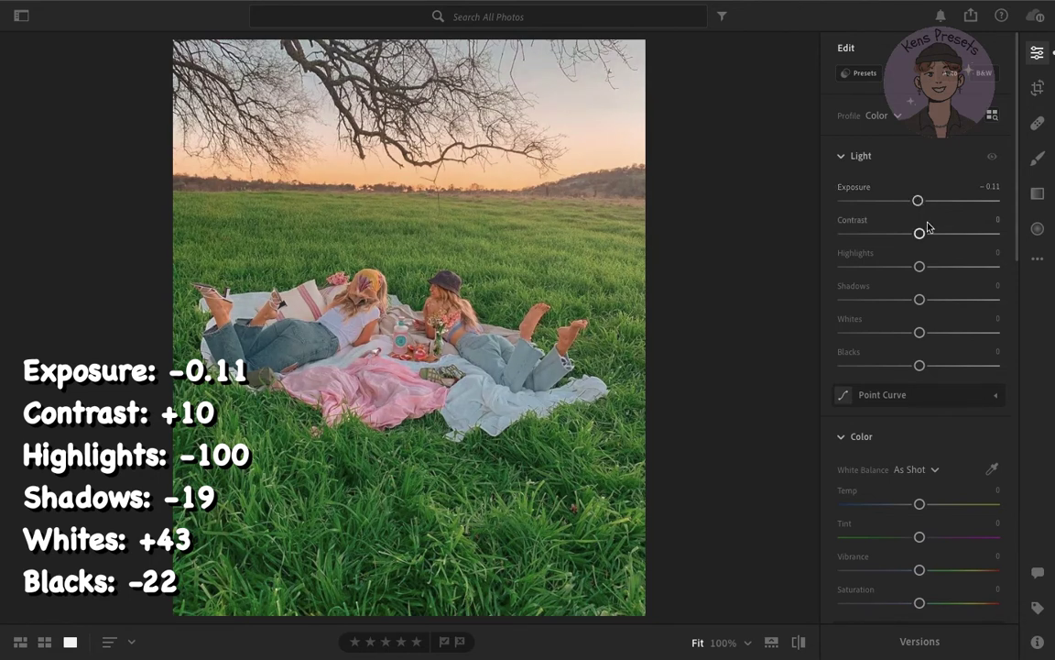
drag(921, 235, 928, 236)
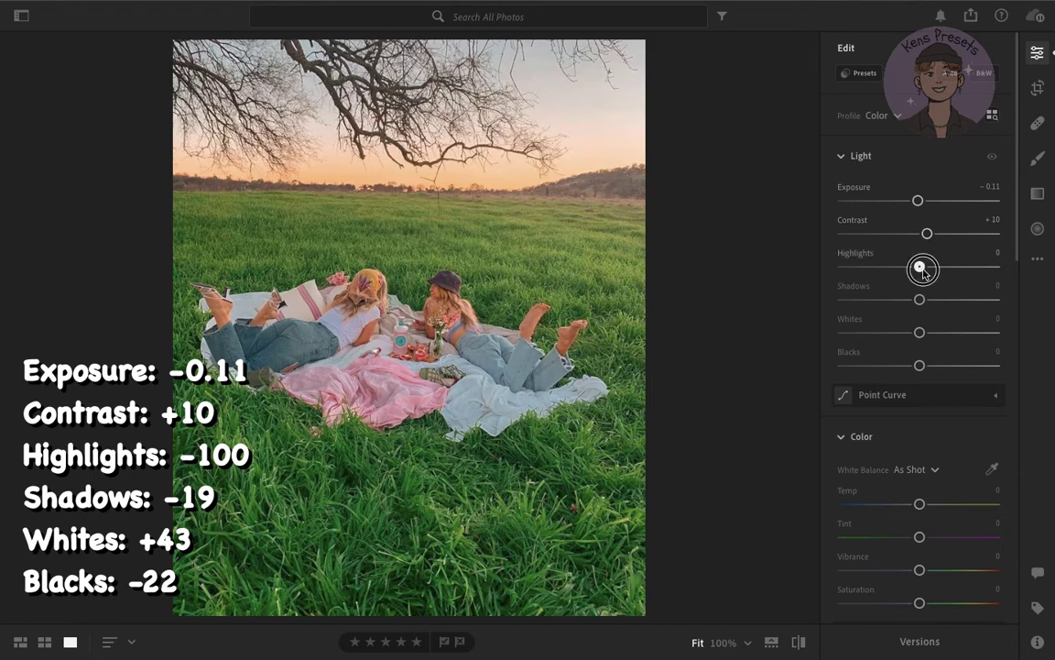
drag(920, 266, 843, 266)
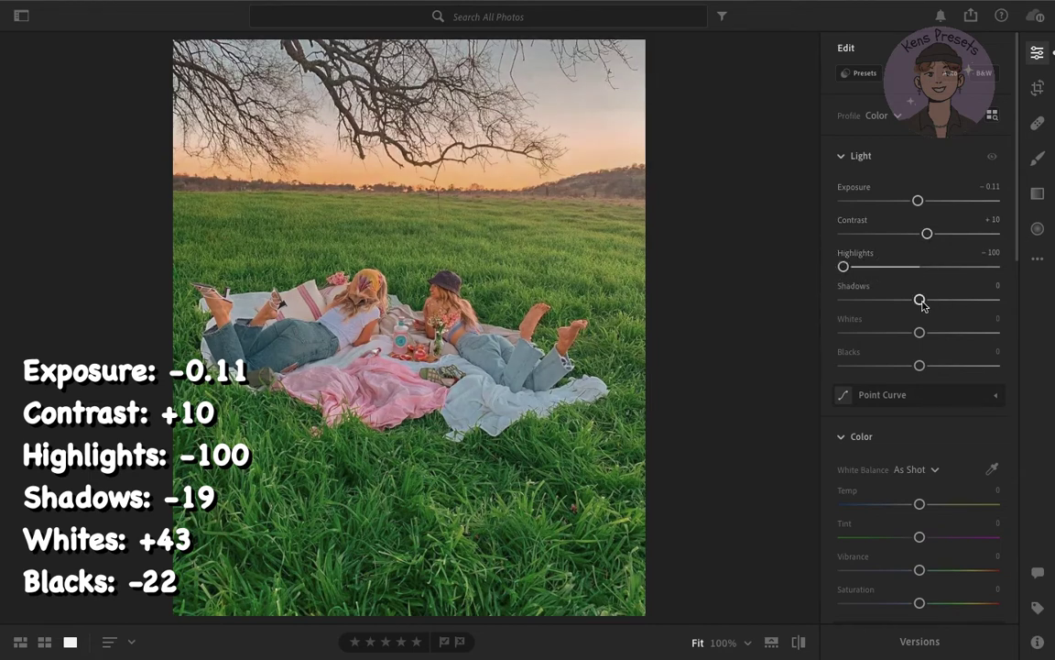
drag(919, 300, 905, 301)
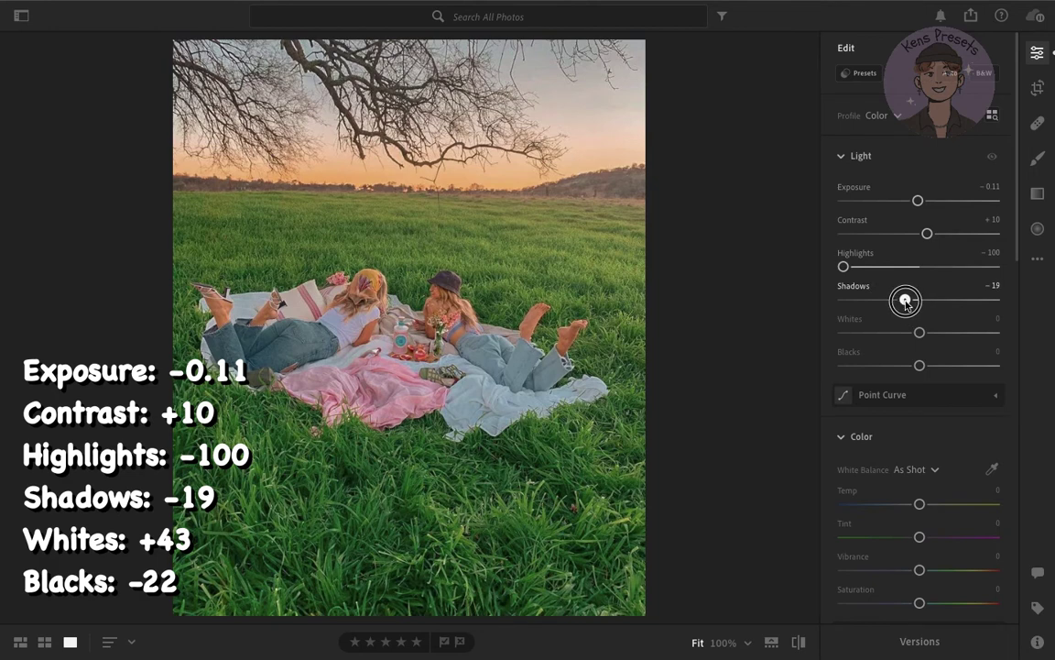
drag(919, 332, 952, 333)
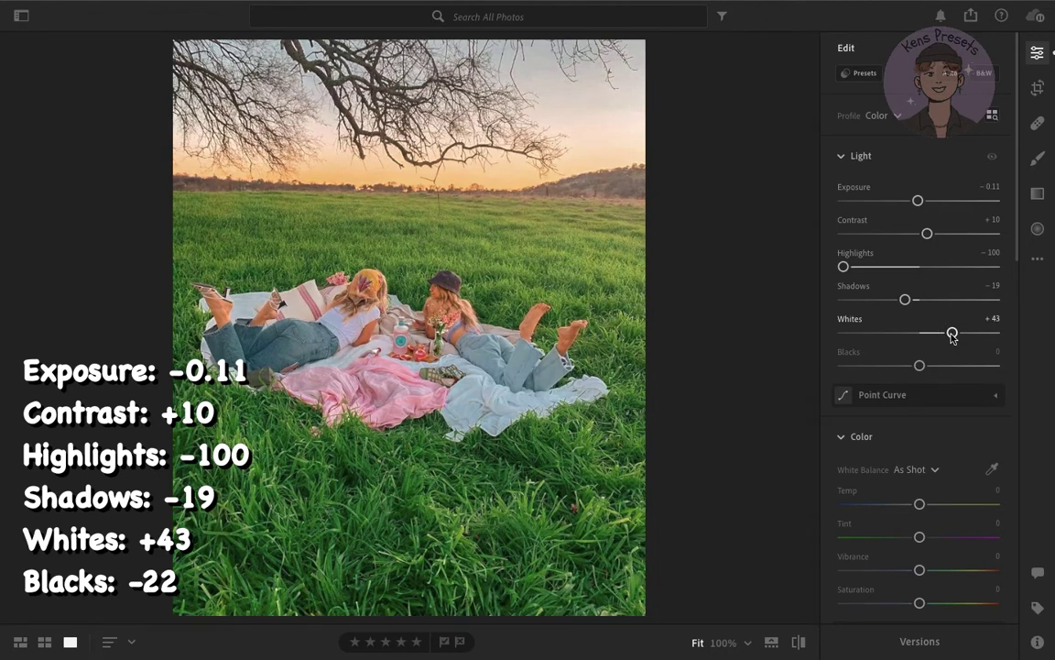
drag(921, 368, 903, 367)
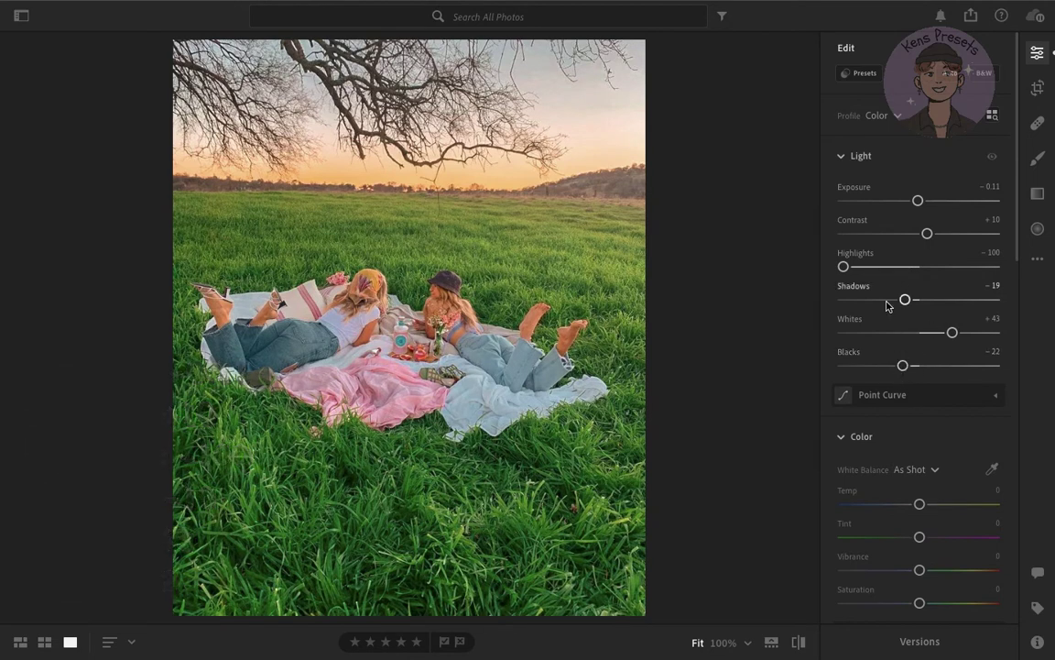
On the RGB point curve, lift the black point and add shadow and midtone points.
click(966, 396)
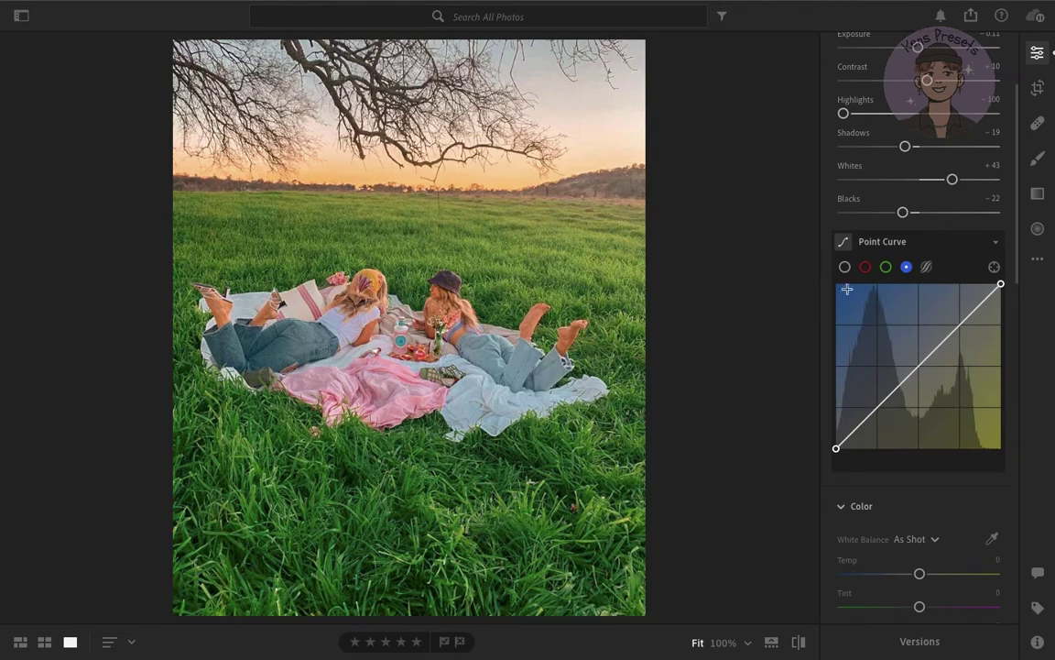
click(844, 268)
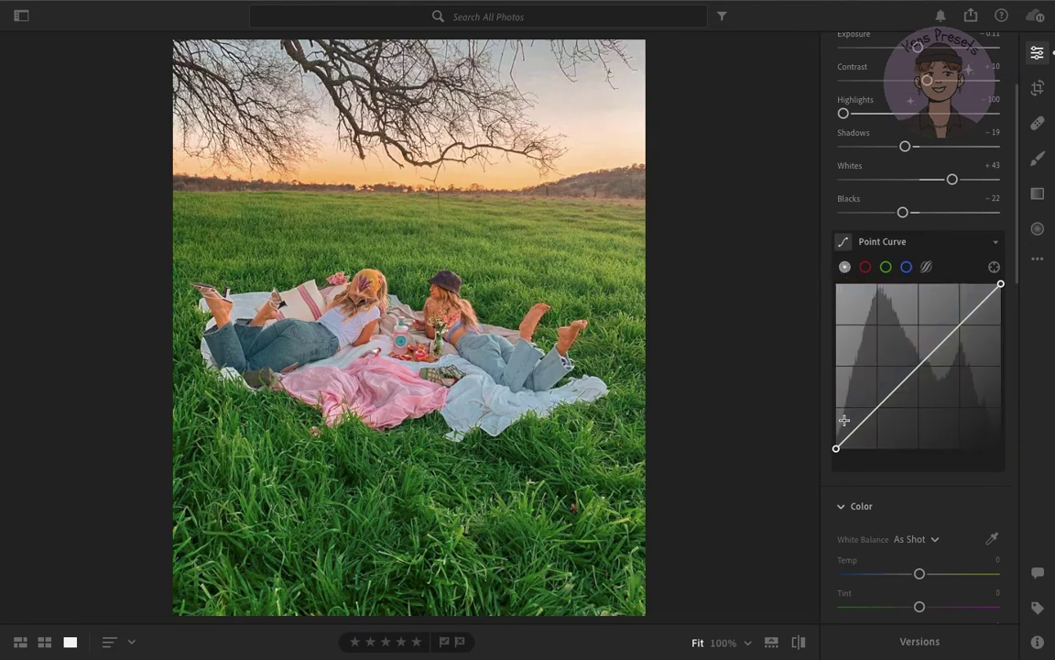
drag(835, 448, 829, 439)
drag(878, 400, 878, 418)
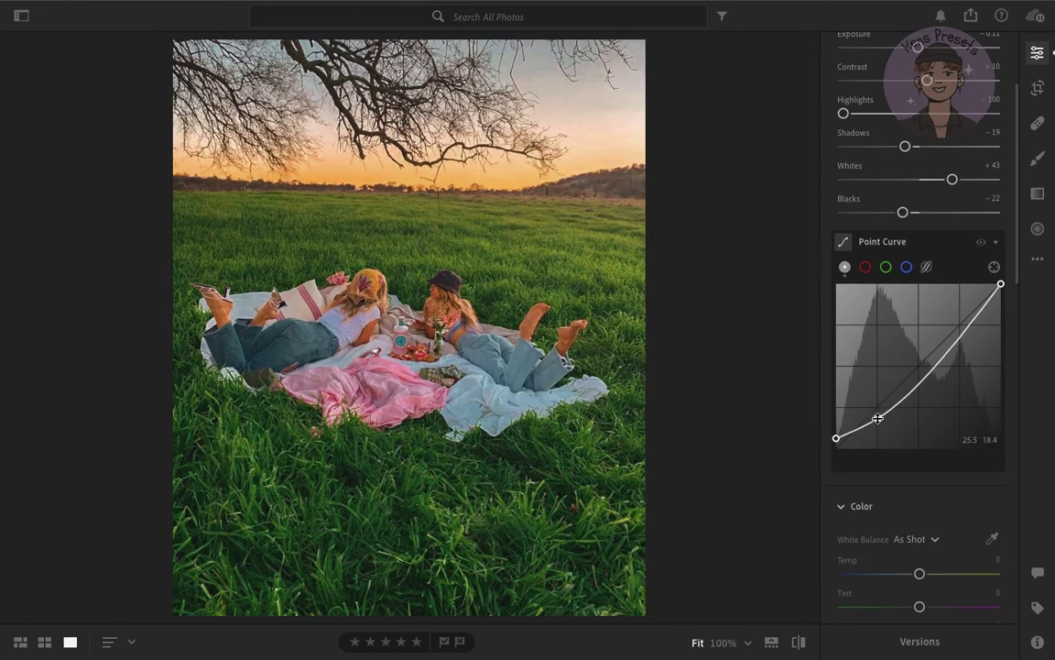
drag(908, 386, 902, 378)
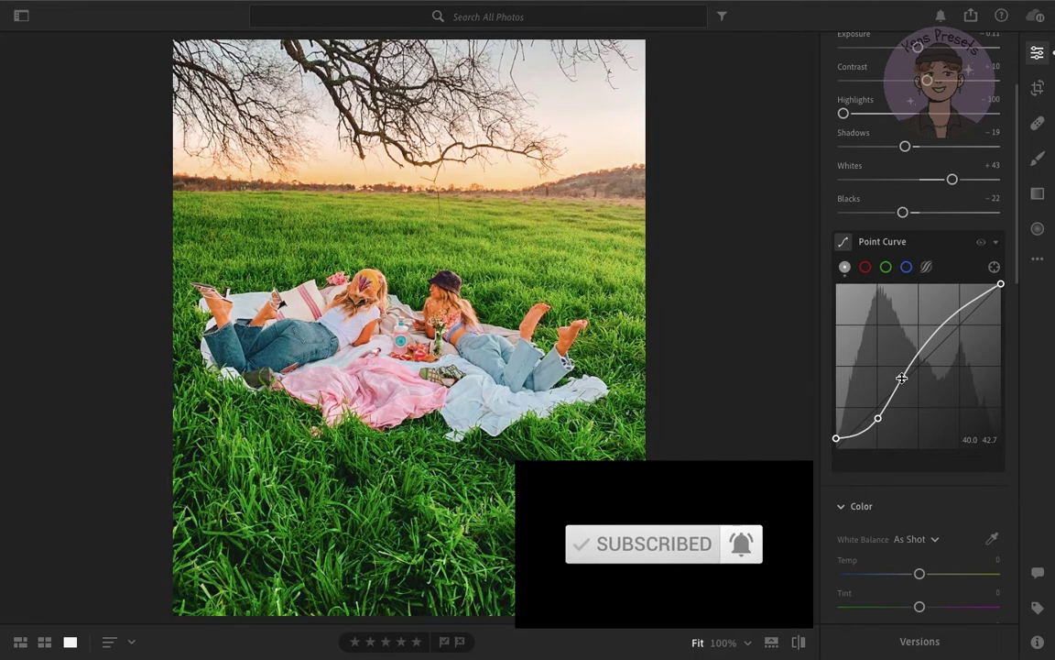
Add an upper curve point and pull the white endpoint inward to complete the S-curve.
click(962, 312)
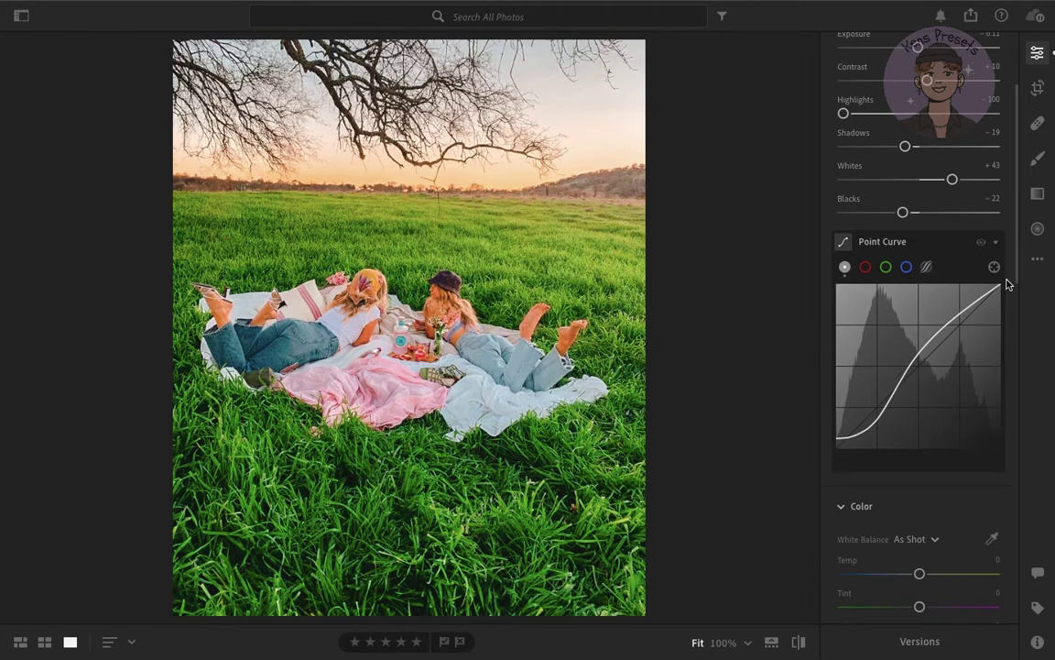
drag(1001, 284, 993, 281)
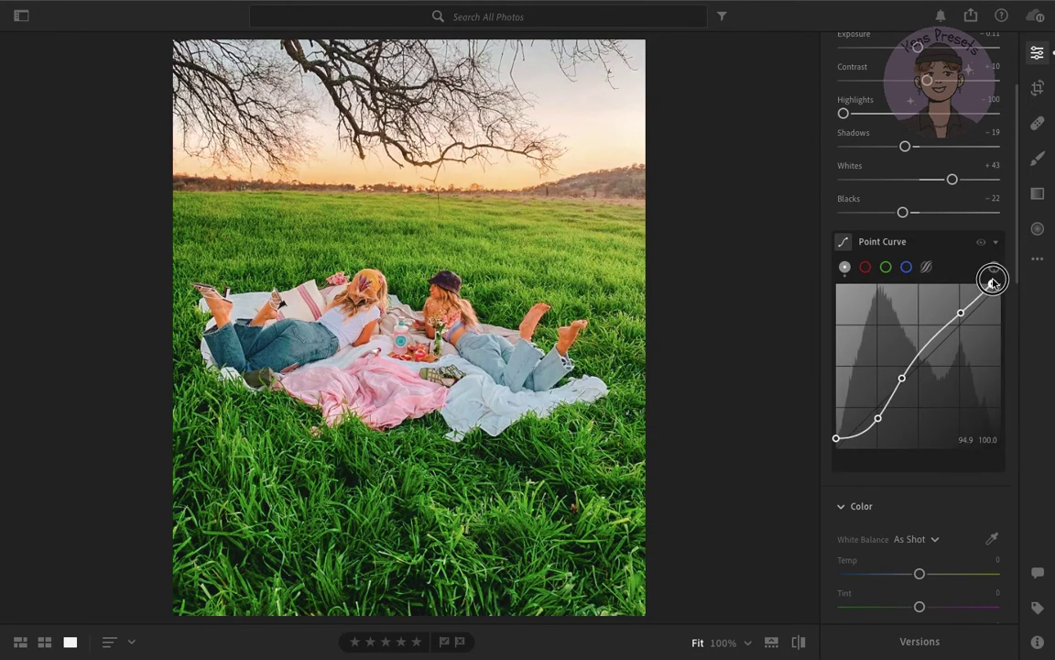
drag(960, 312, 959, 313)
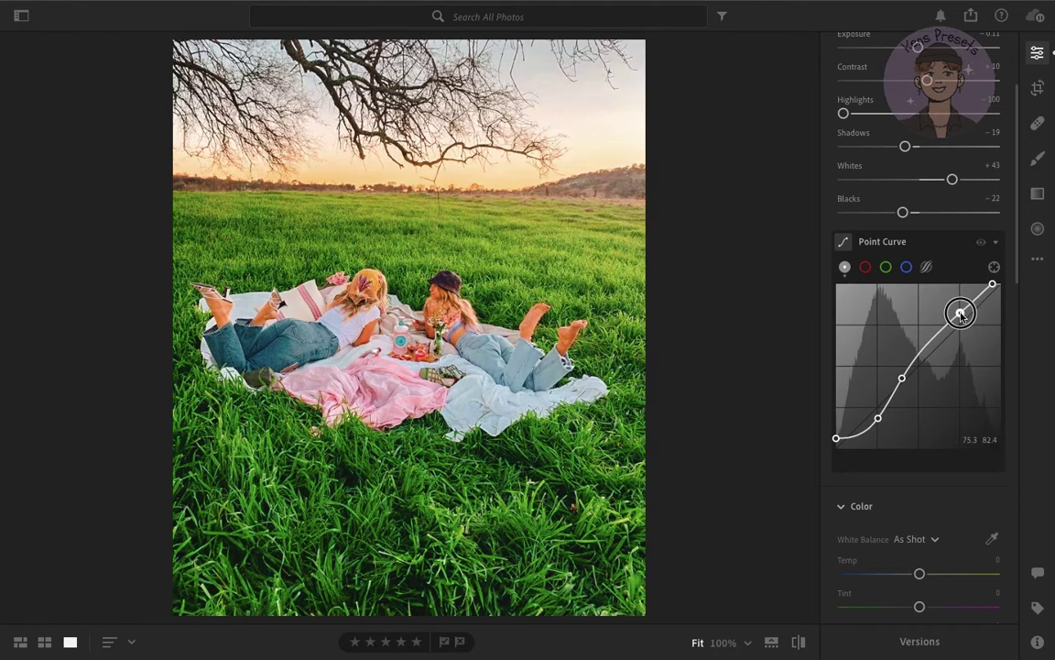
drag(992, 284, 992, 282)
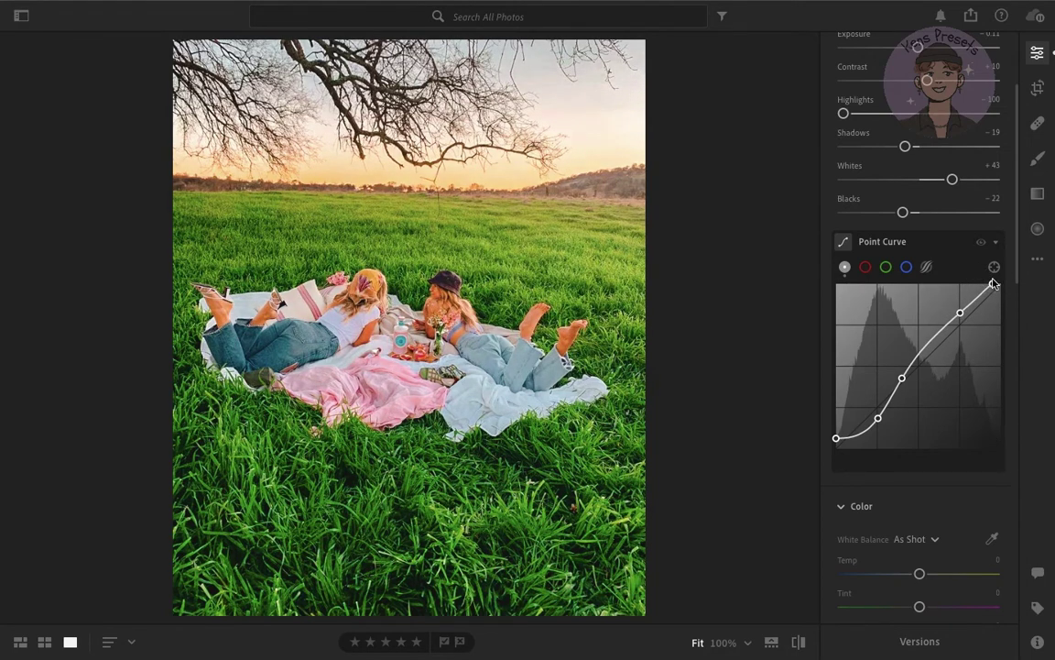
drag(960, 313, 960, 307)
mouse_move(899, 372)
mouse_down()
mouse_move(906, 382)
mouse_move(903, 374)
mouse_up()
Select the Blue channel curve and raise a midtone point to tint the sky.
click(865, 267)
click(887, 268)
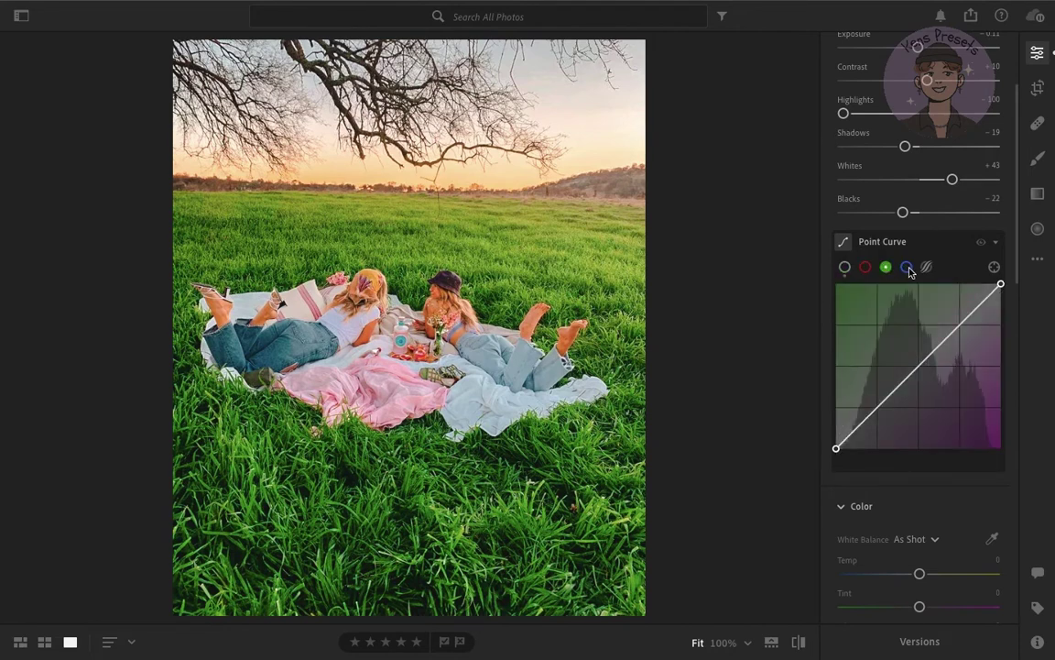
click(907, 267)
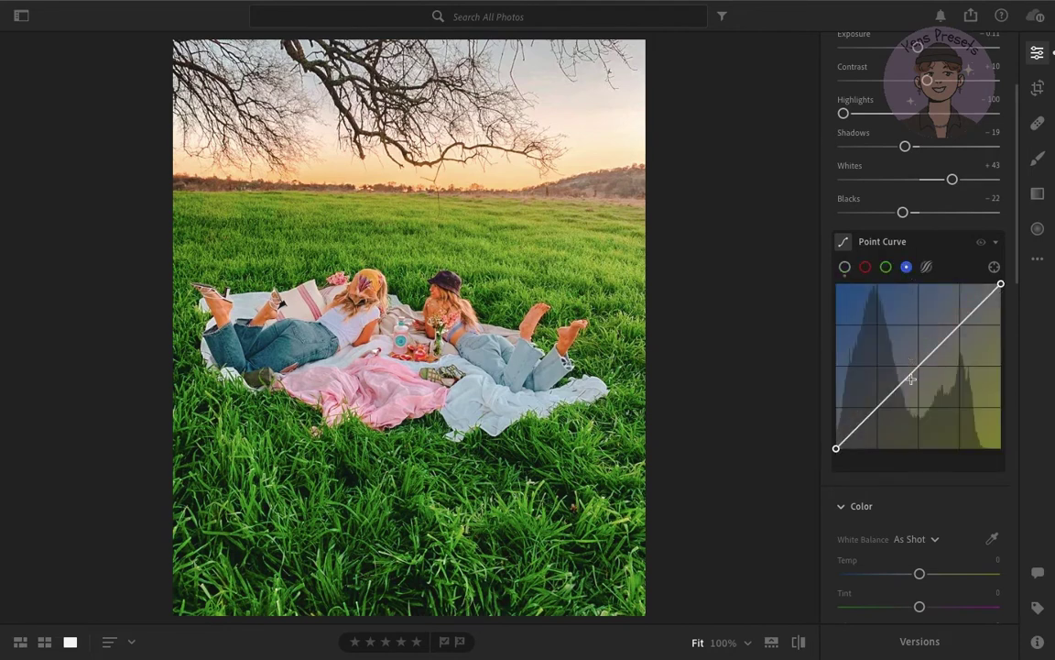
click(878, 406)
drag(919, 369, 910, 349)
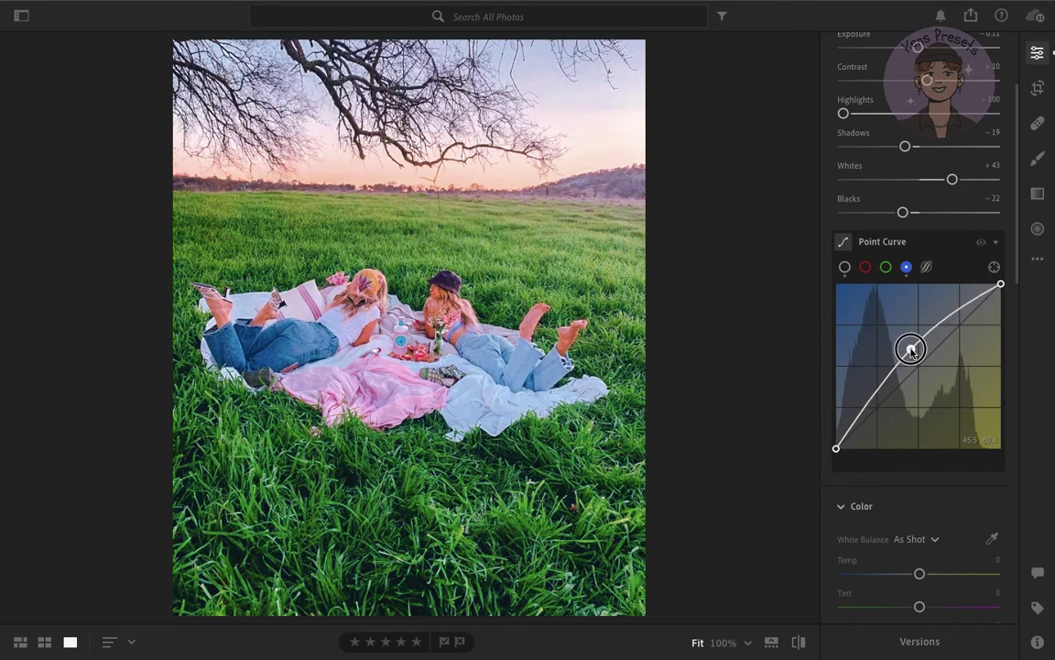
Lift the upper blue curve point and fine-tune both blue points.
drag(955, 313, 944, 307)
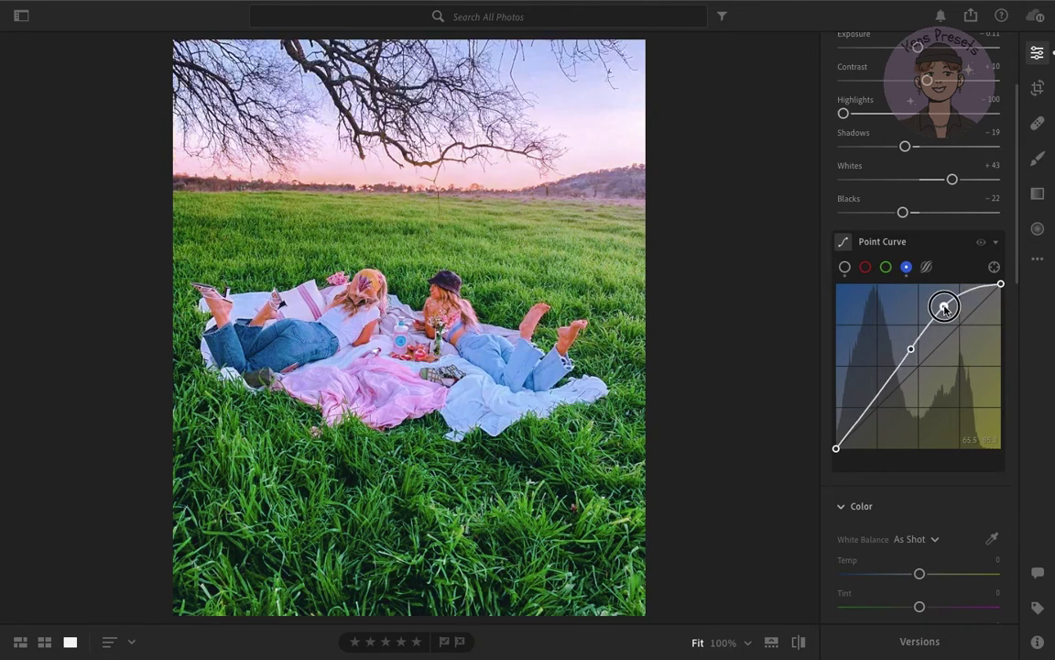
drag(944, 307, 943, 308)
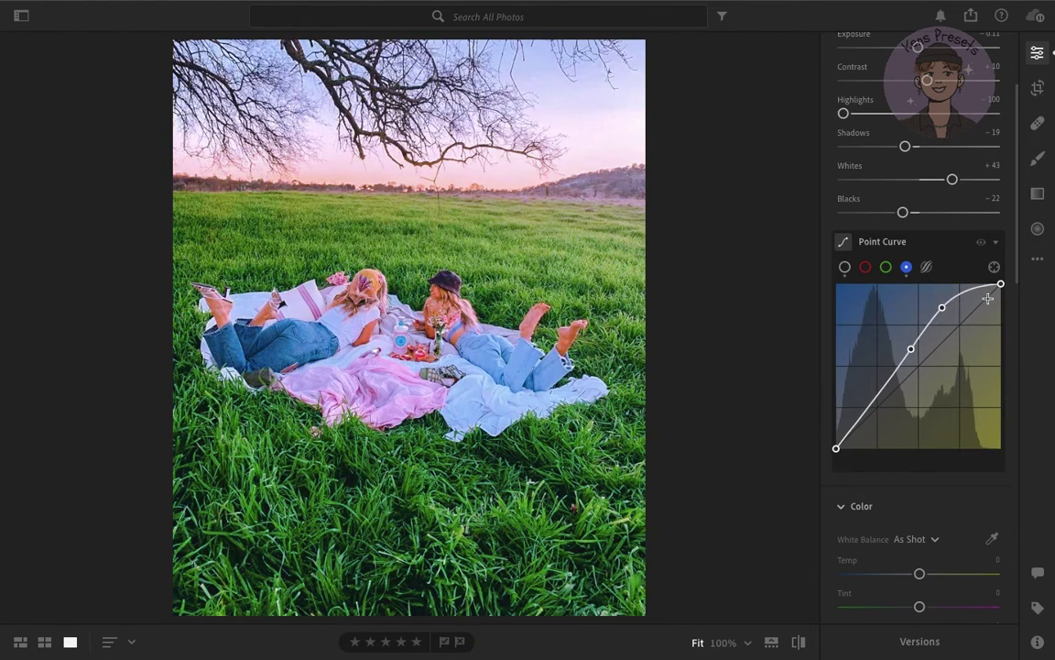
drag(912, 347, 908, 357)
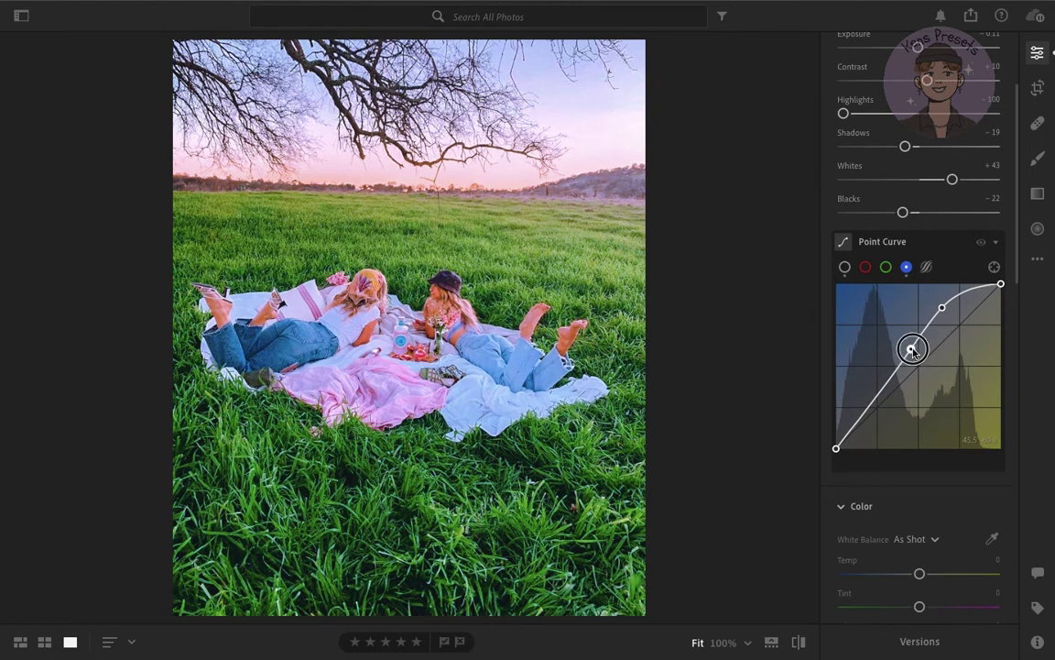
drag(908, 357, 908, 350)
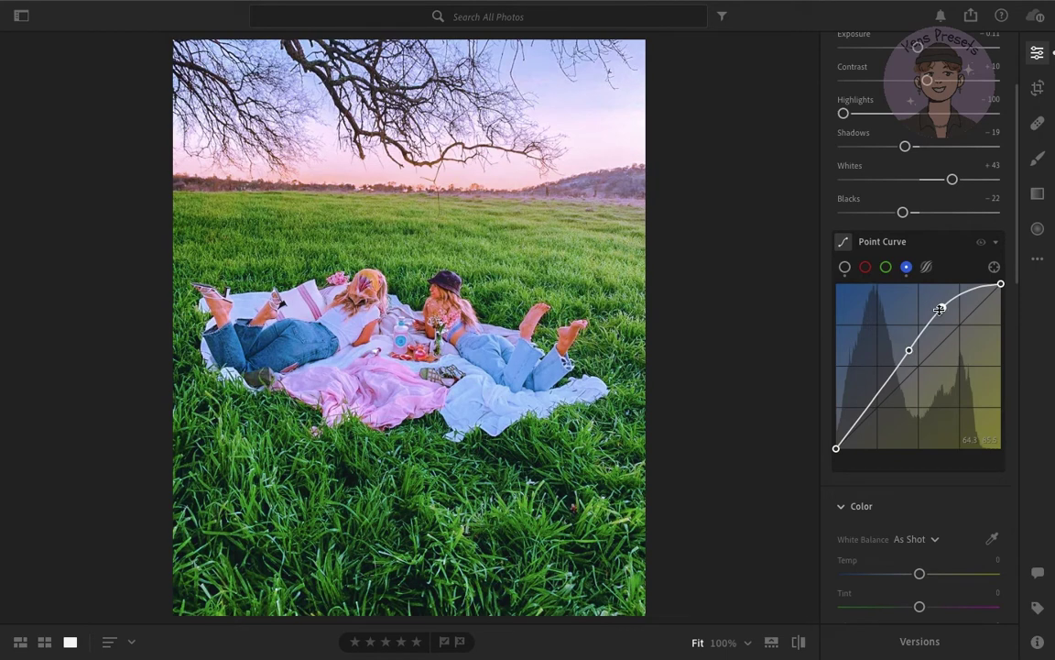
click(884, 267)
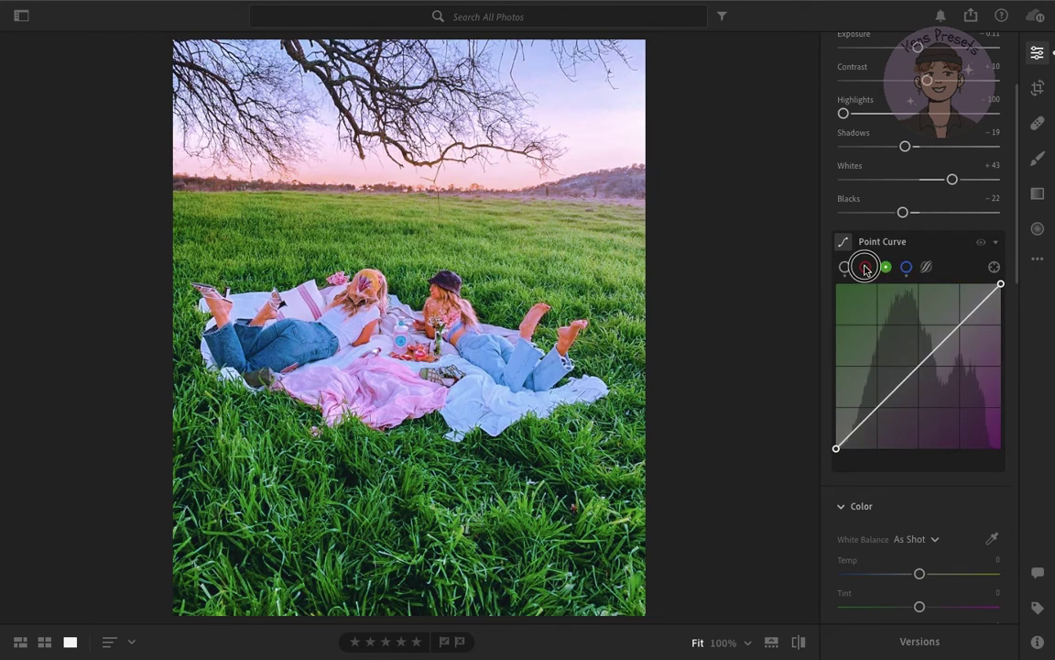
Refine the RGB curve's black, shadow and midtone points and raise the highlight point.
click(866, 267)
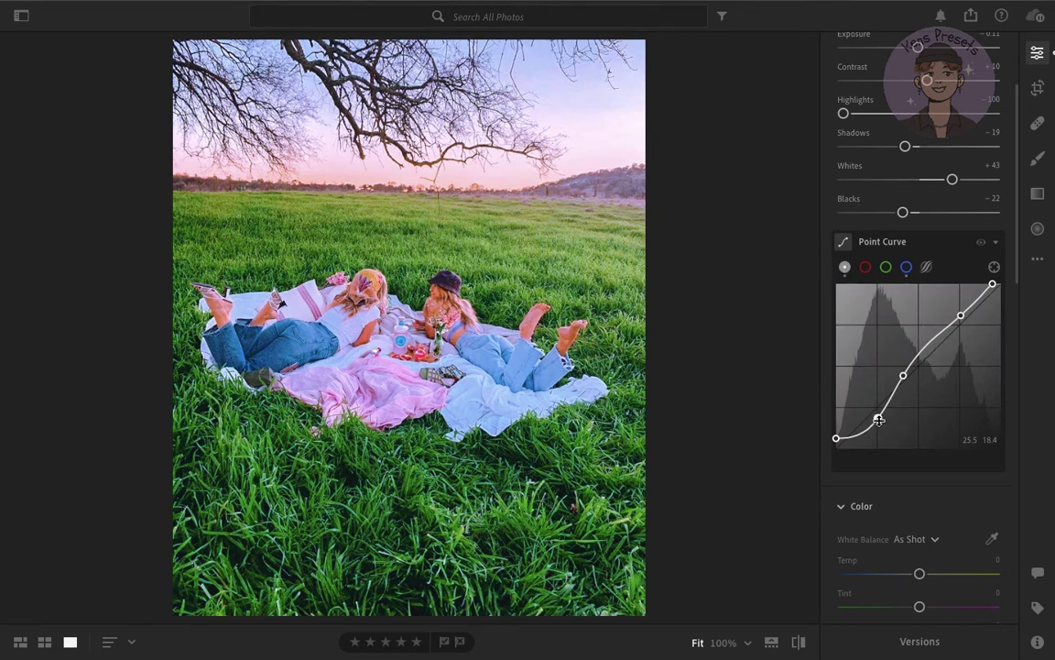
drag(835, 438, 829, 444)
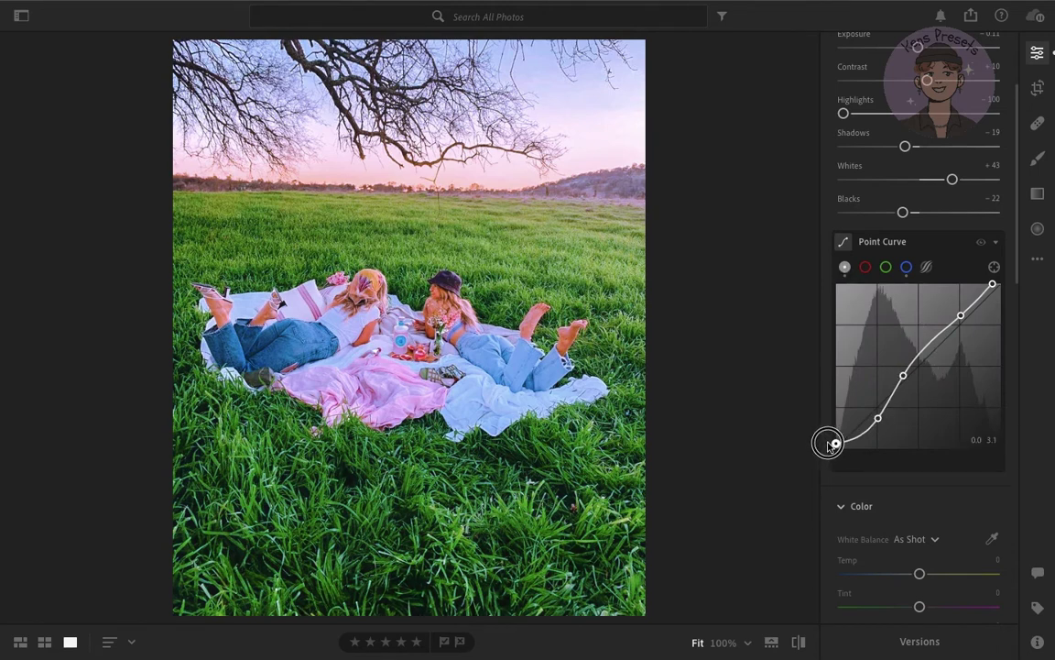
drag(877, 419, 876, 421)
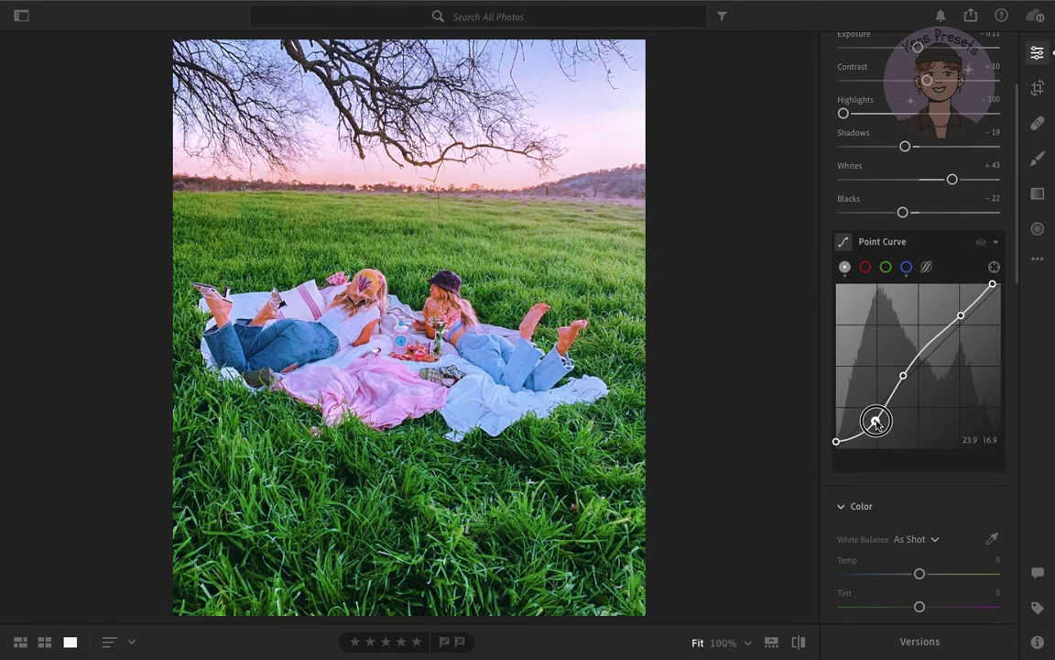
drag(876, 421, 876, 419)
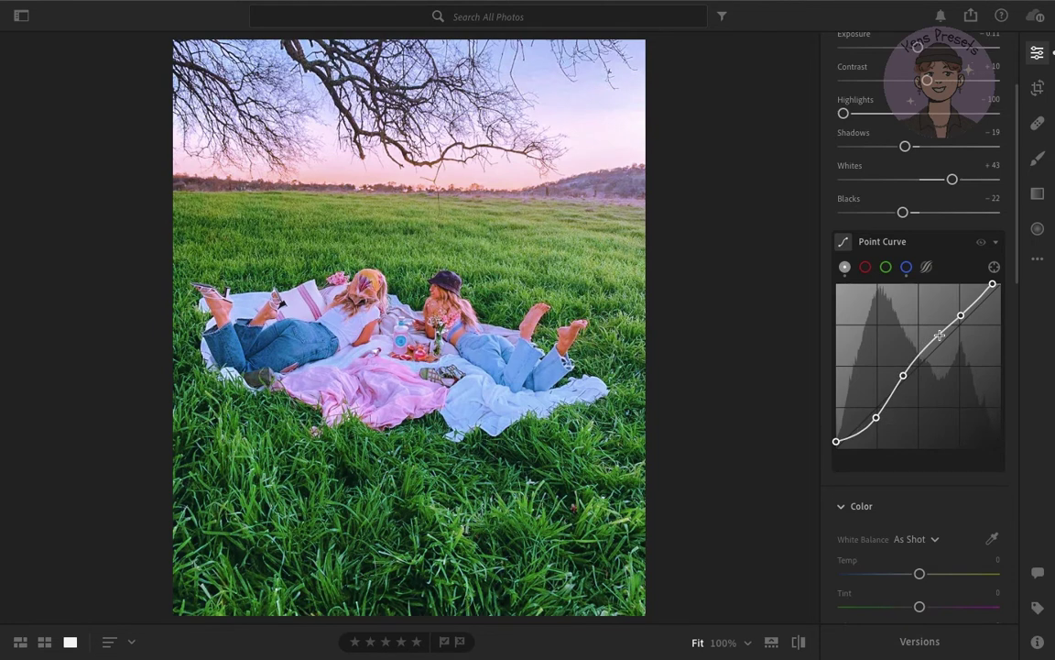
drag(902, 375, 903, 376)
drag(960, 316, 961, 309)
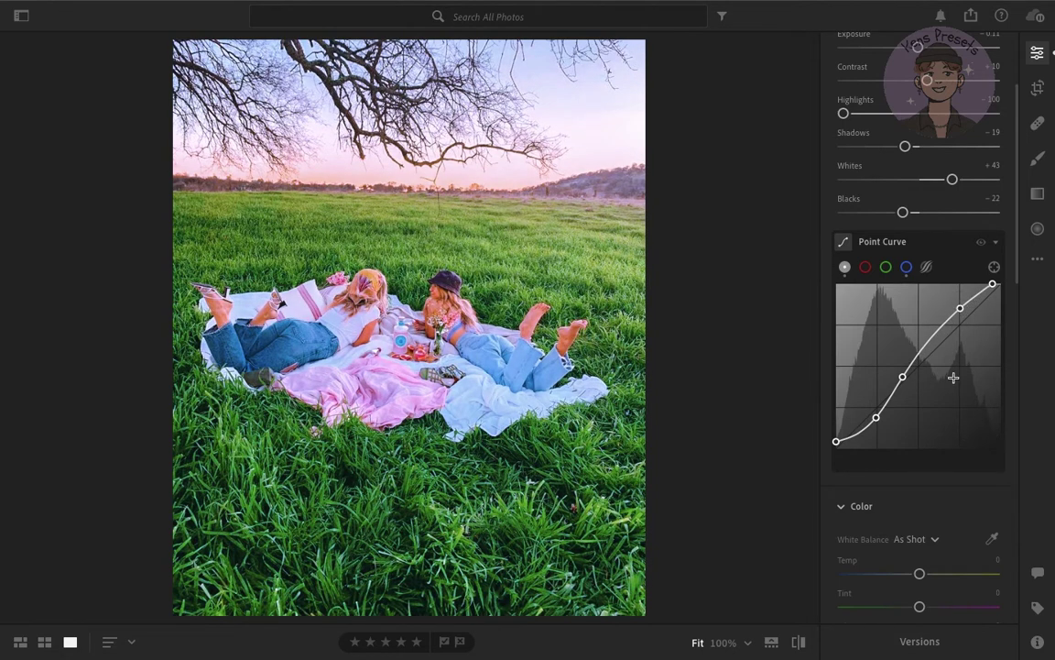
click(997, 242)
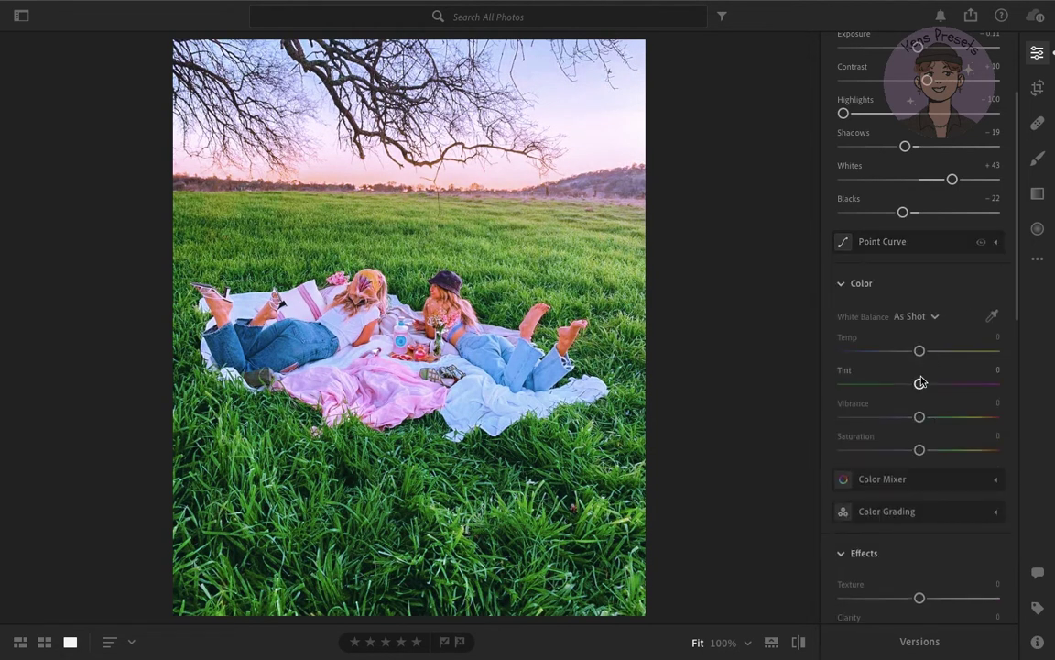
Set Color to Temp -1, Vibrance +39 and Saturation -19.
drag(921, 351, 923, 352)
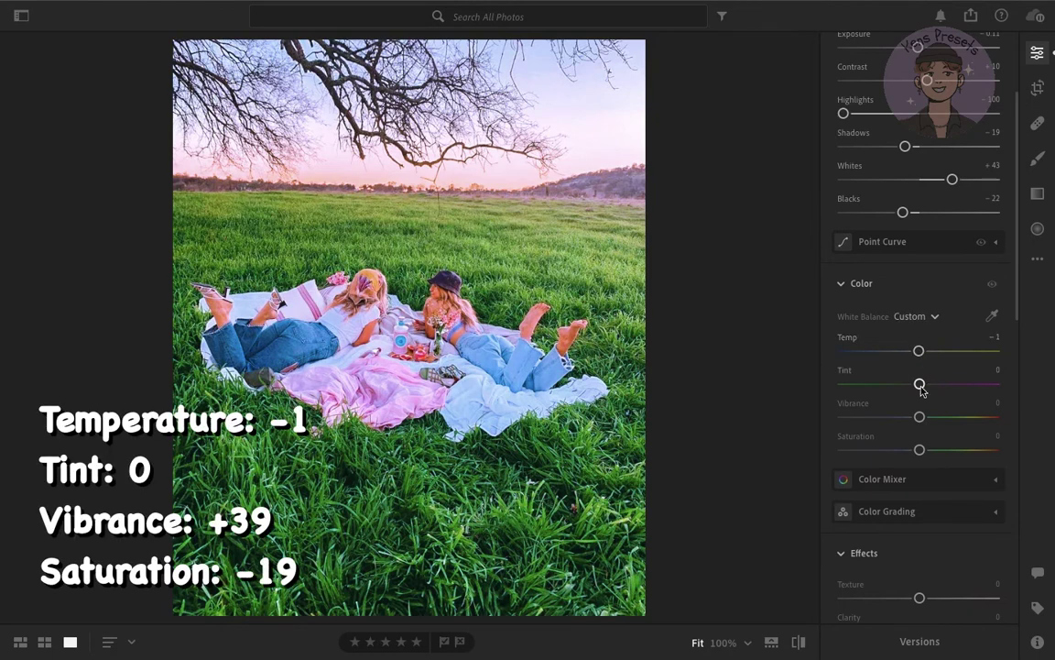
drag(920, 417, 949, 420)
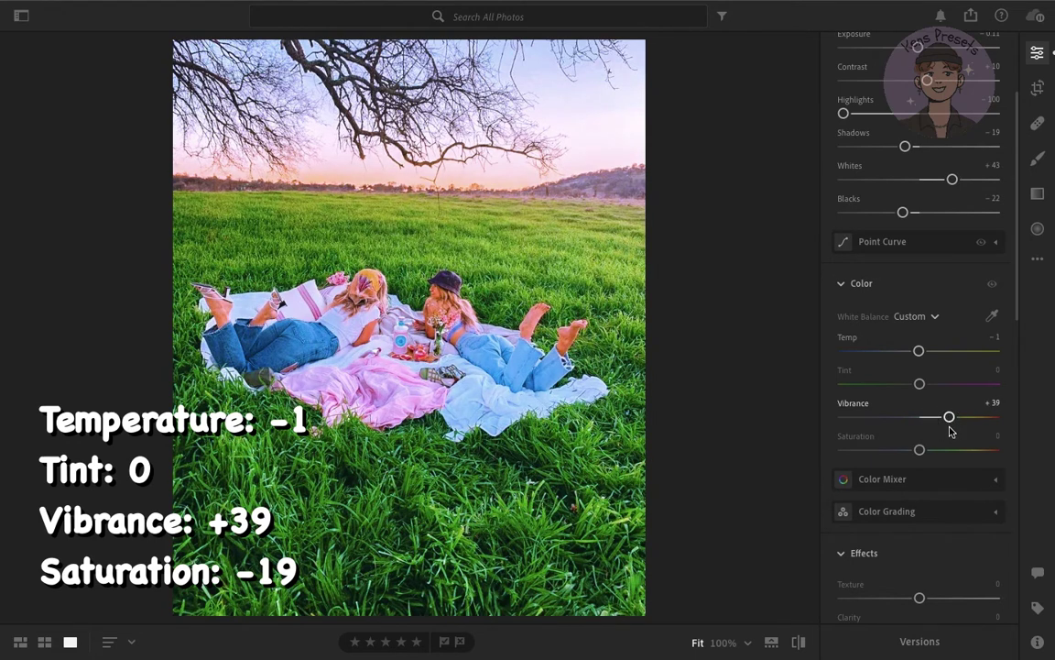
drag(920, 451, 905, 452)
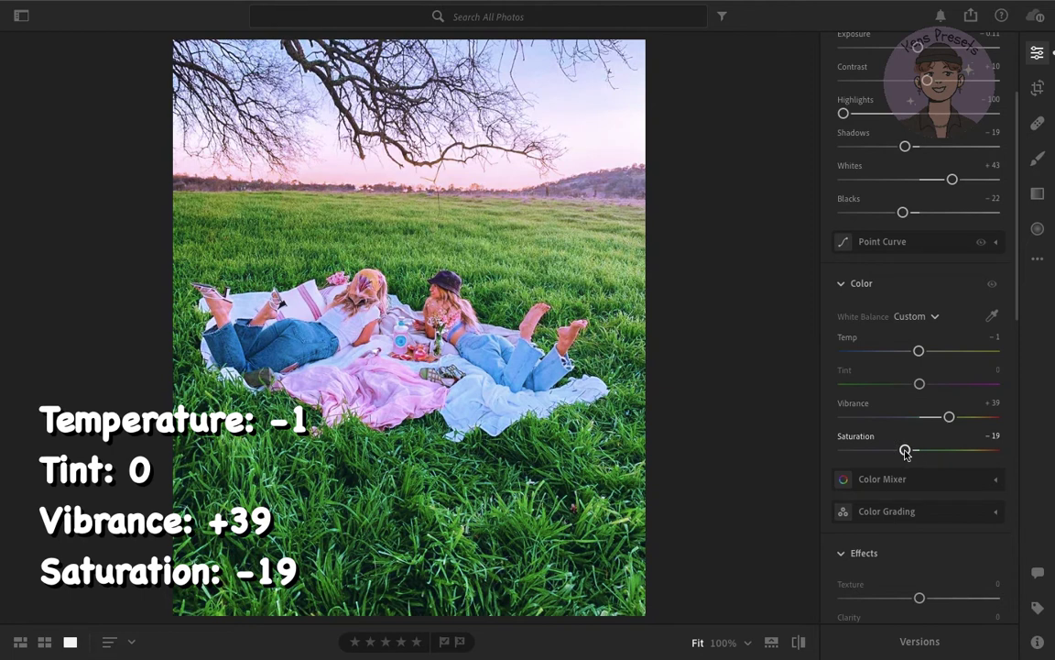
click(947, 479)
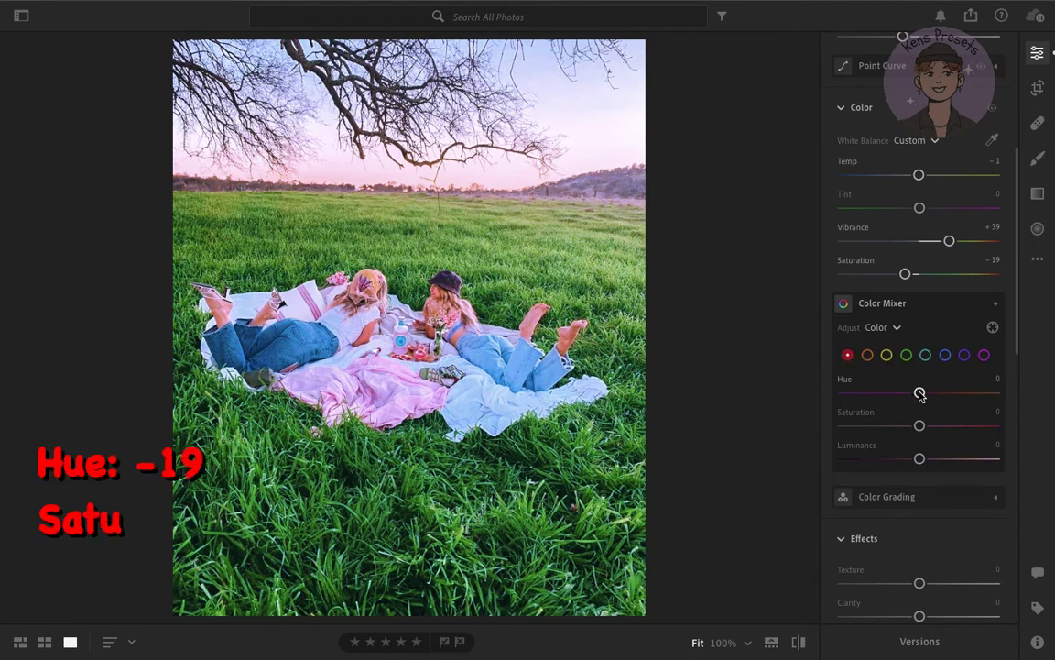
Set the orange mixer values to Hue -1, Saturation -21, Luminance -1.
mouse_move(919, 394)
mouse_down()
mouse_move(905, 392)
mouse_move(928, 460)
mouse_up()
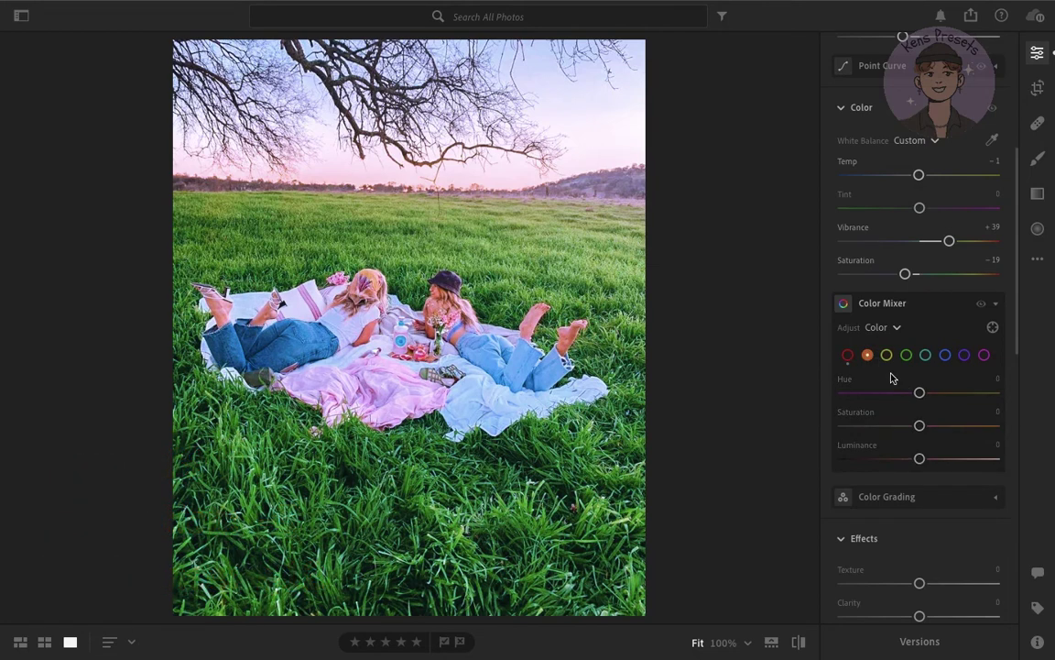
drag(919, 393, 912, 427)
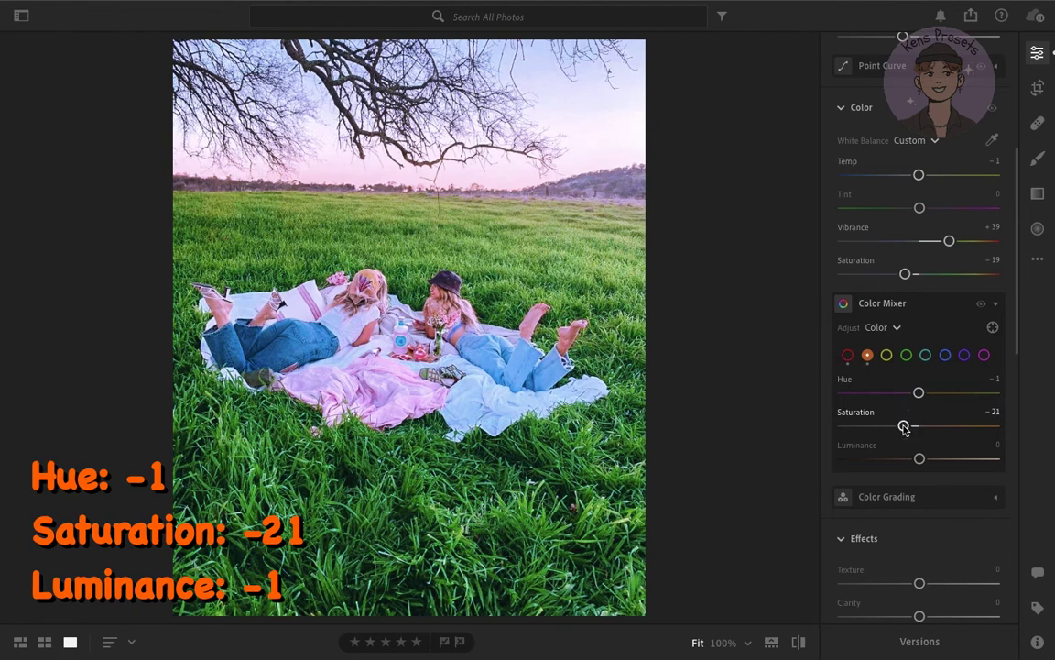
drag(919, 458, 918, 458)
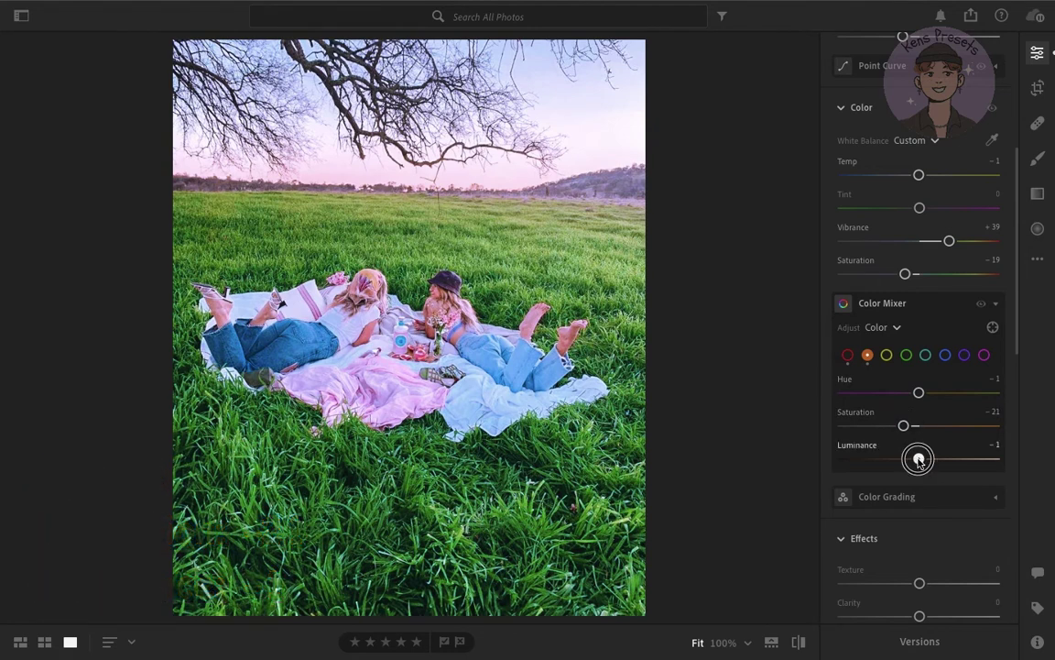
Set yellows to Hue +28, Saturation -8 and Luminance +21.
click(887, 355)
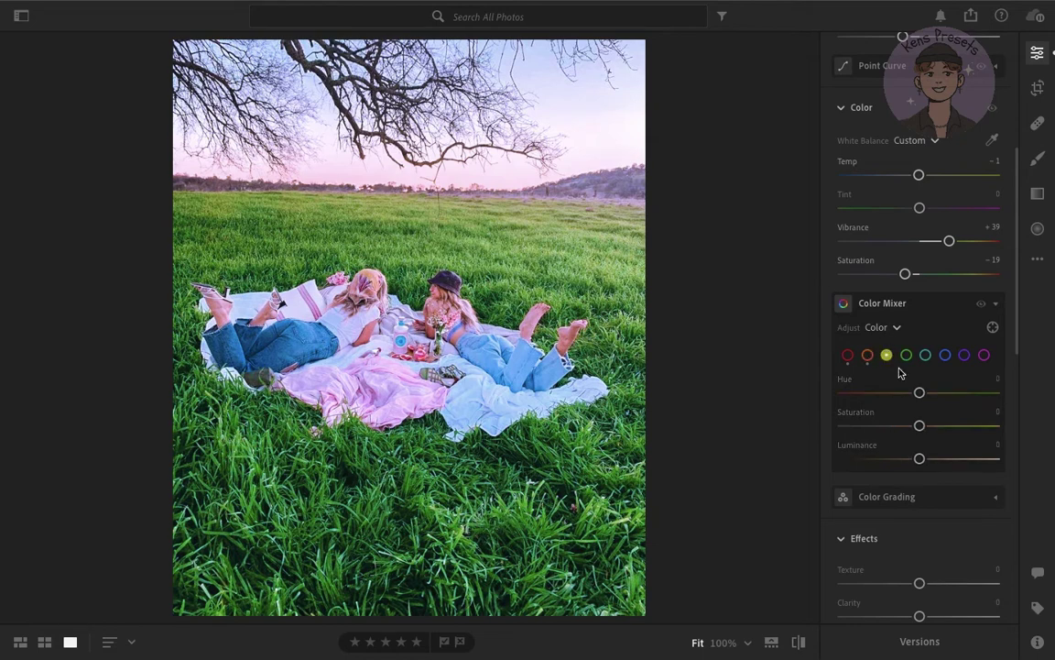
drag(919, 392, 940, 392)
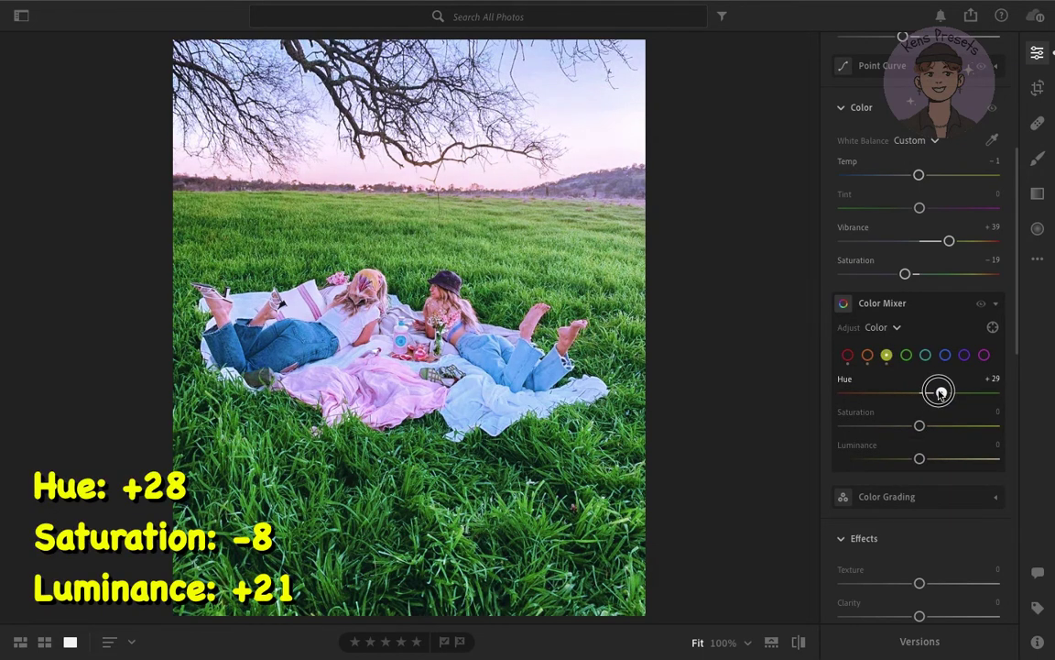
drag(919, 427, 914, 427)
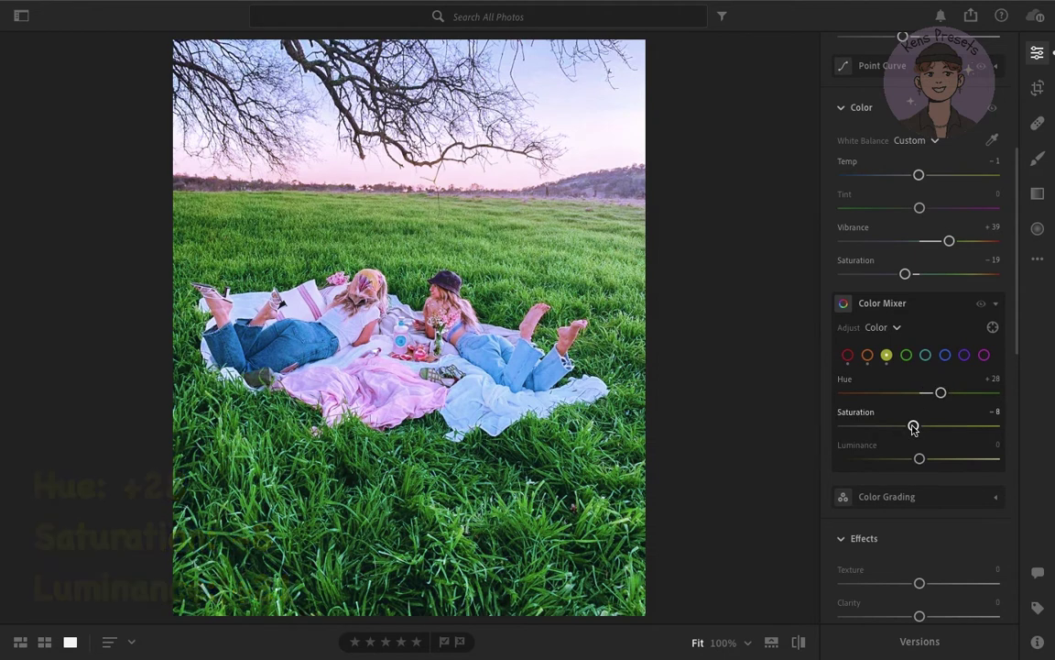
drag(919, 460, 935, 461)
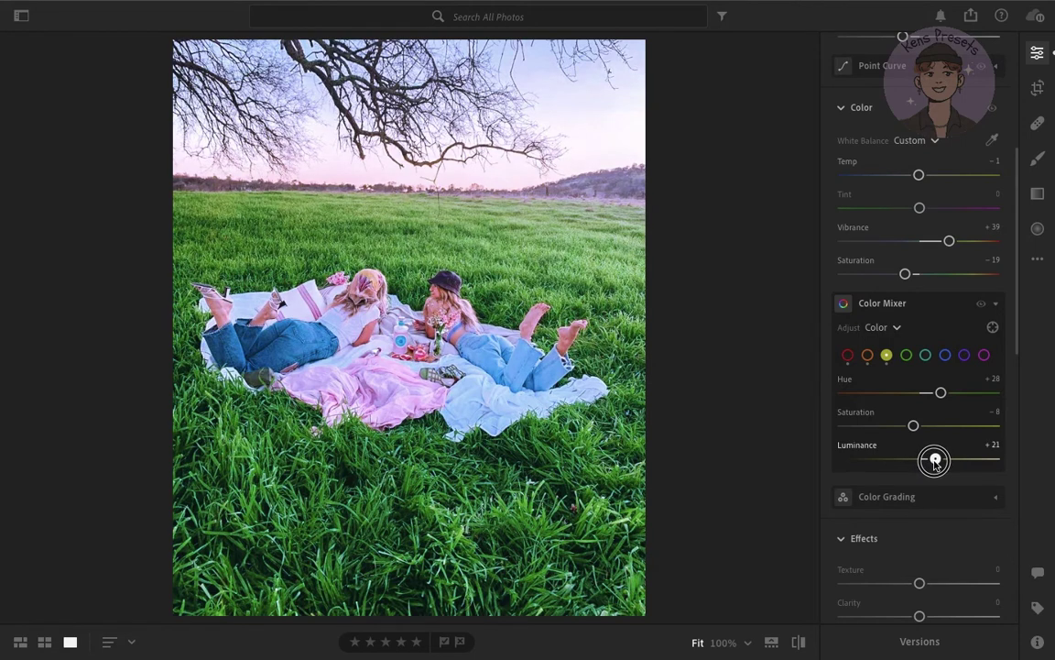
click(908, 356)
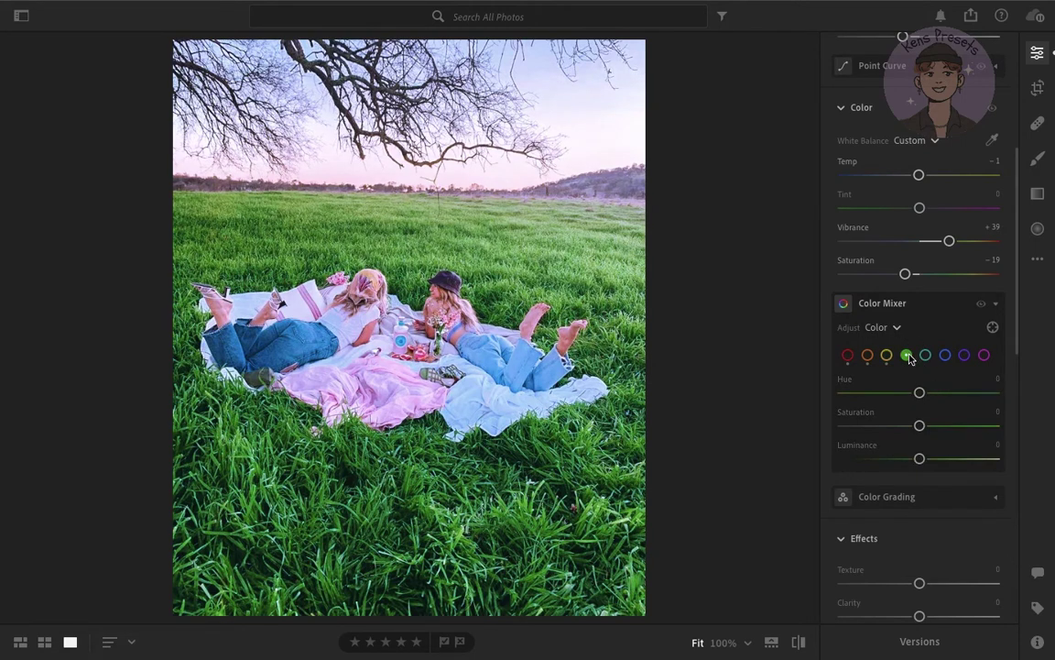
Set green saturation -24 and aqua to Hue +44, Saturation -42, Luminance -13.
mouse_move(916, 423)
mouse_down()
mouse_move(898, 423)
mouse_move(915, 460)
mouse_up()
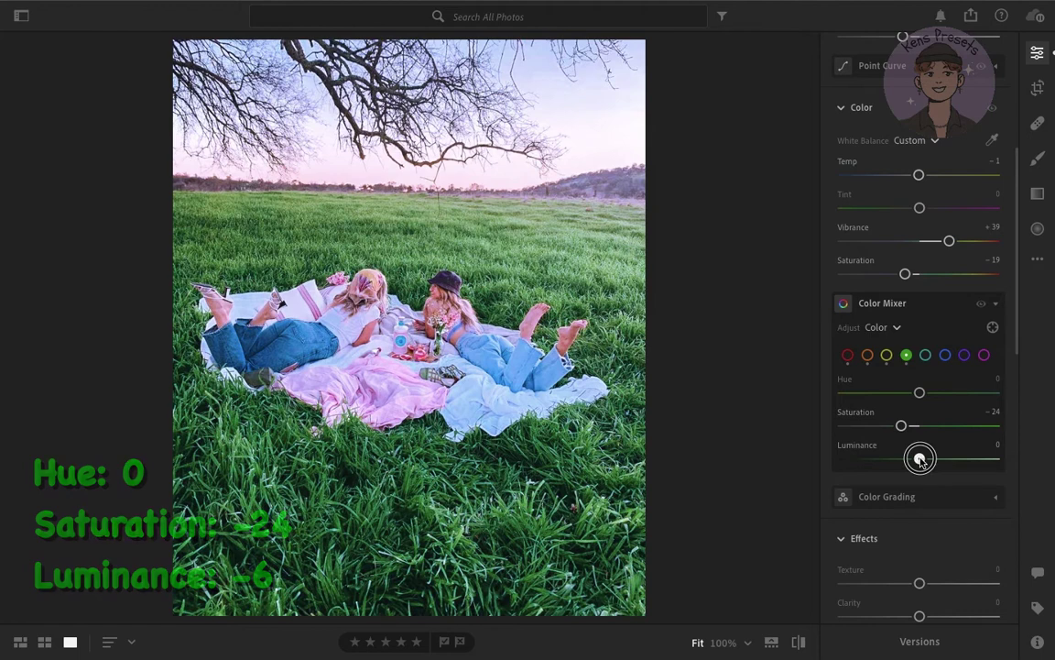
click(925, 354)
mouse_move(918, 392)
mouse_down()
mouse_move(969, 393)
mouse_move(955, 401)
mouse_up()
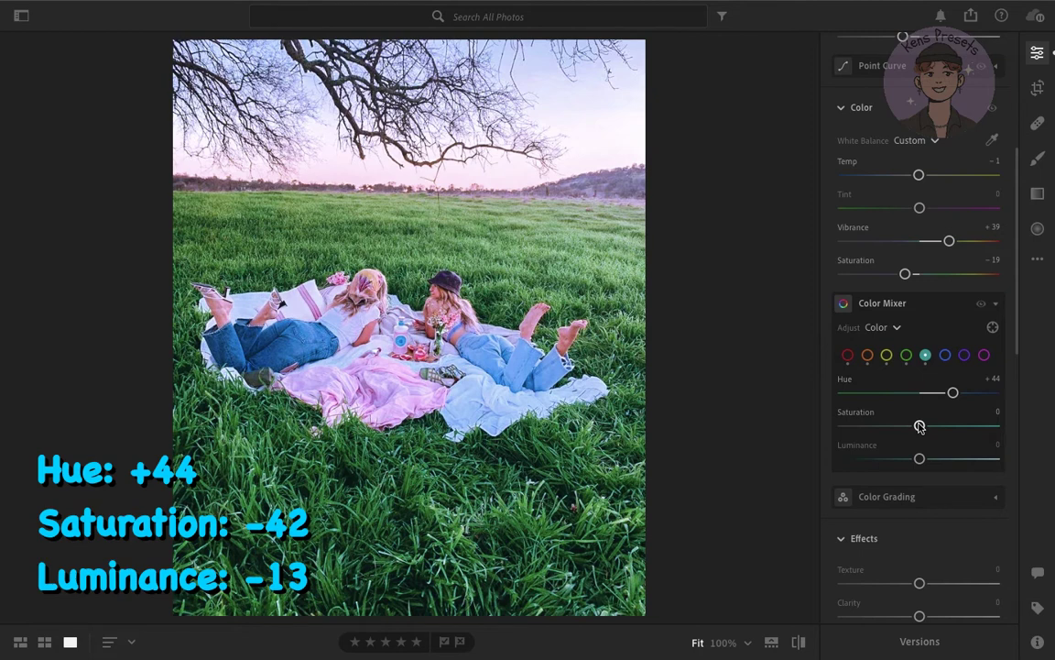
drag(919, 426, 888, 427)
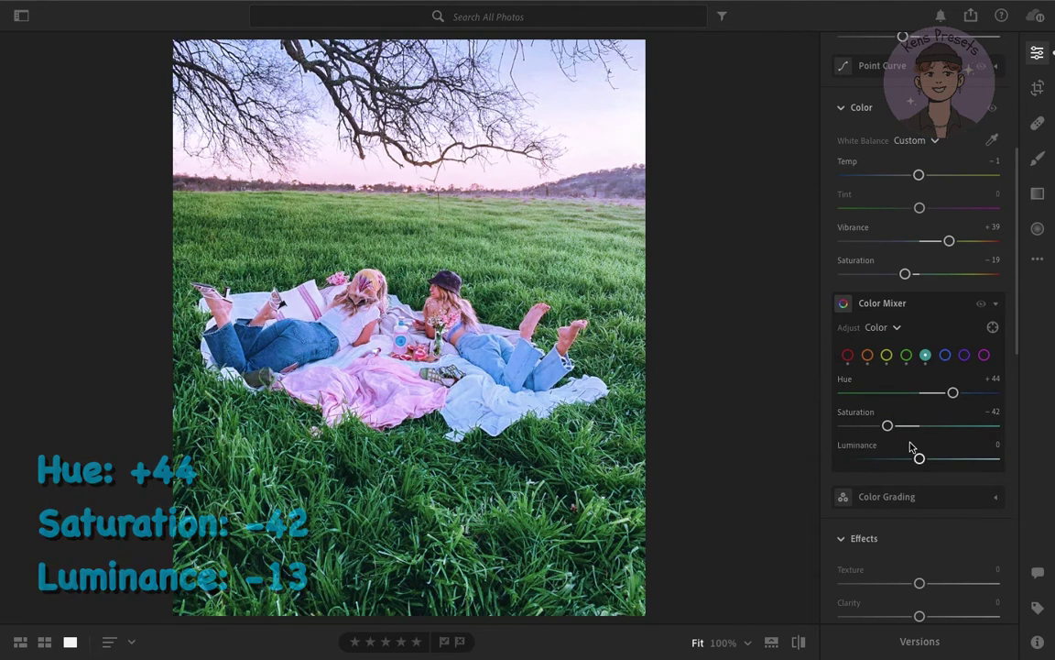
drag(921, 459, 910, 460)
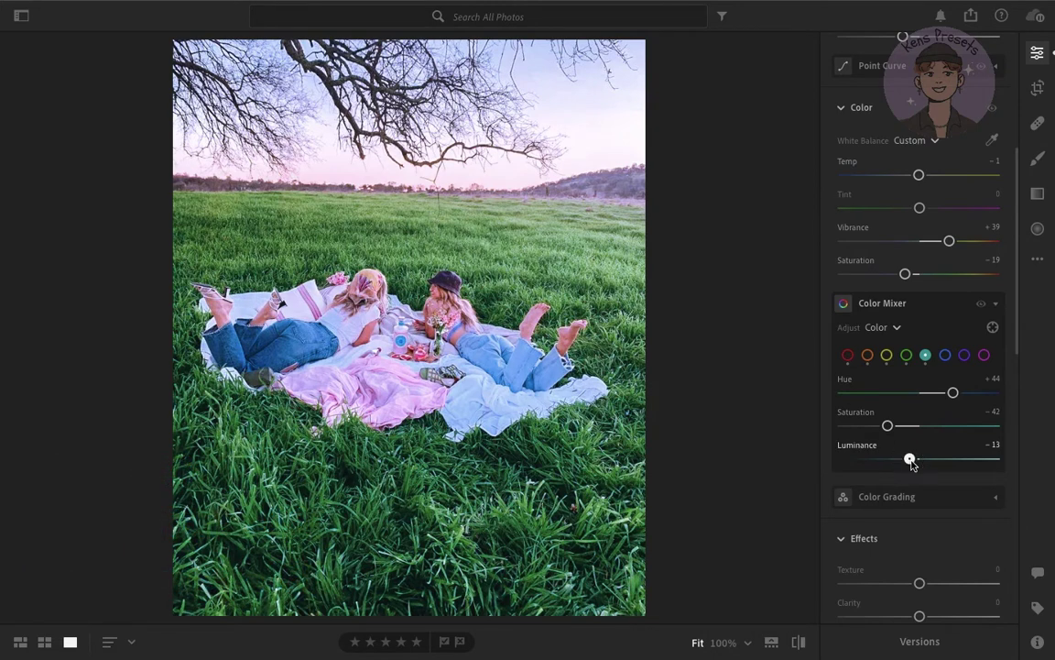
Set blues to Hue +12, Luminance +26 and strip purple saturation to -100.
click(946, 355)
mouse_move(919, 393)
mouse_down()
mouse_move(930, 393)
mouse_move(905, 430)
mouse_up()
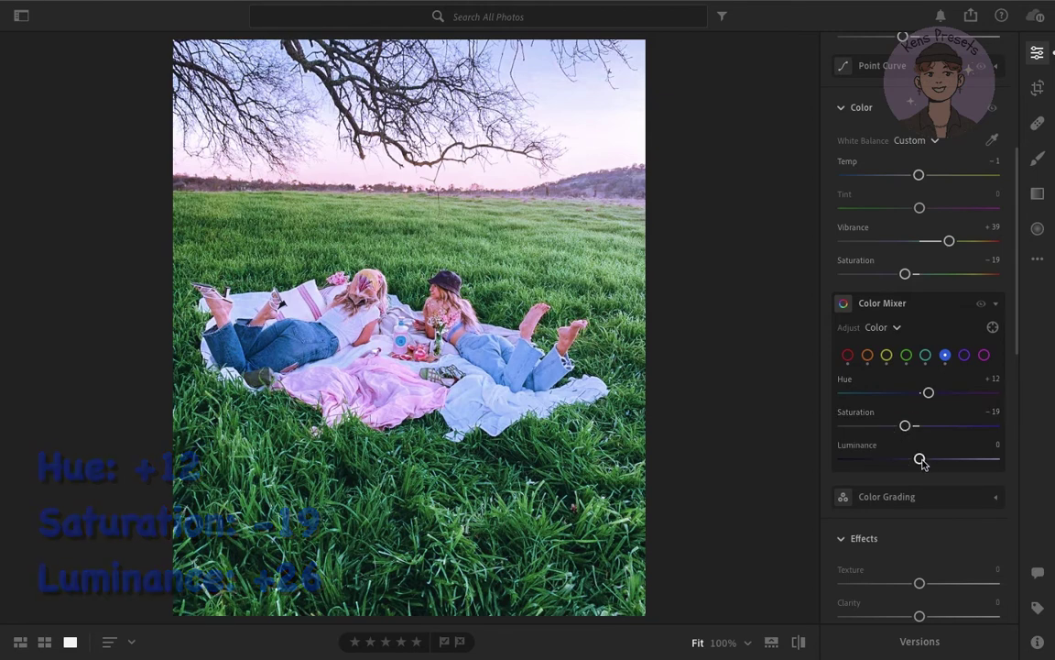
drag(919, 459, 941, 463)
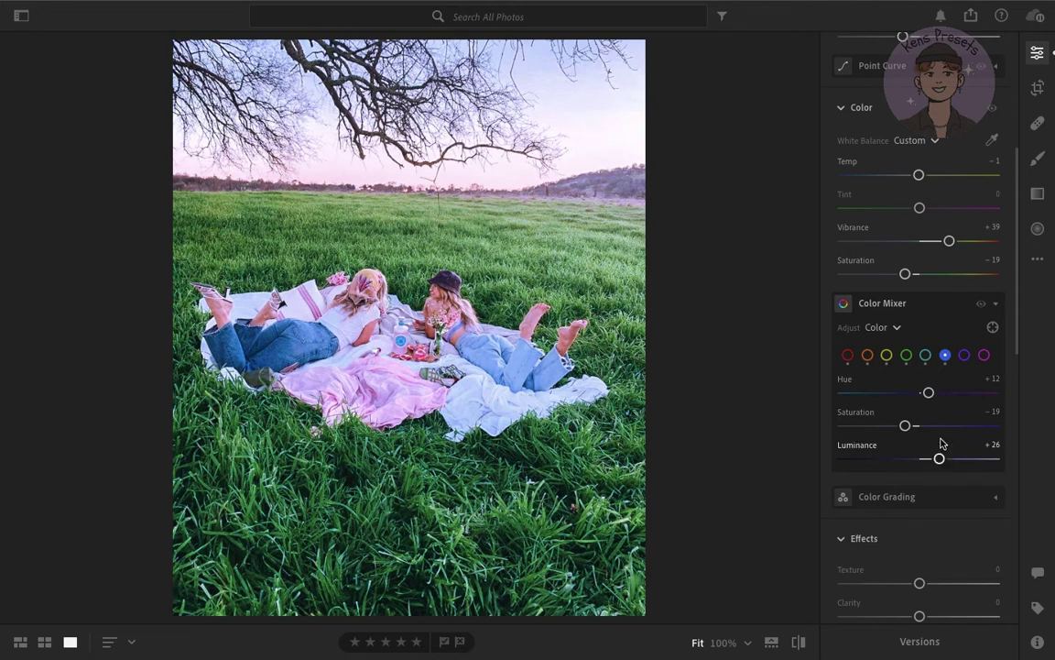
click(962, 356)
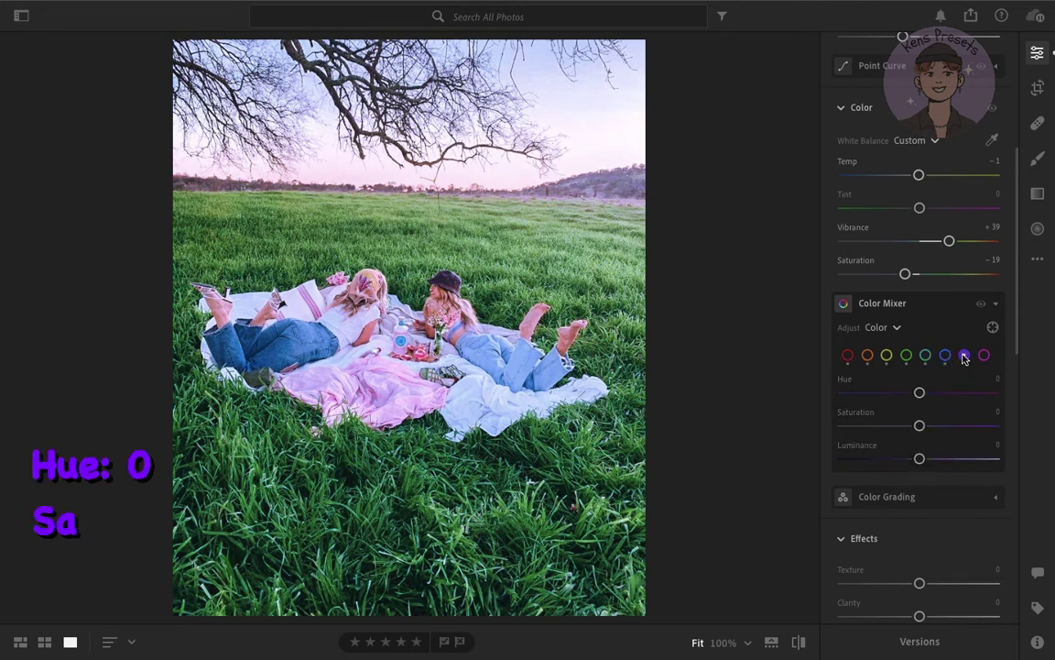
drag(920, 426, 843, 432)
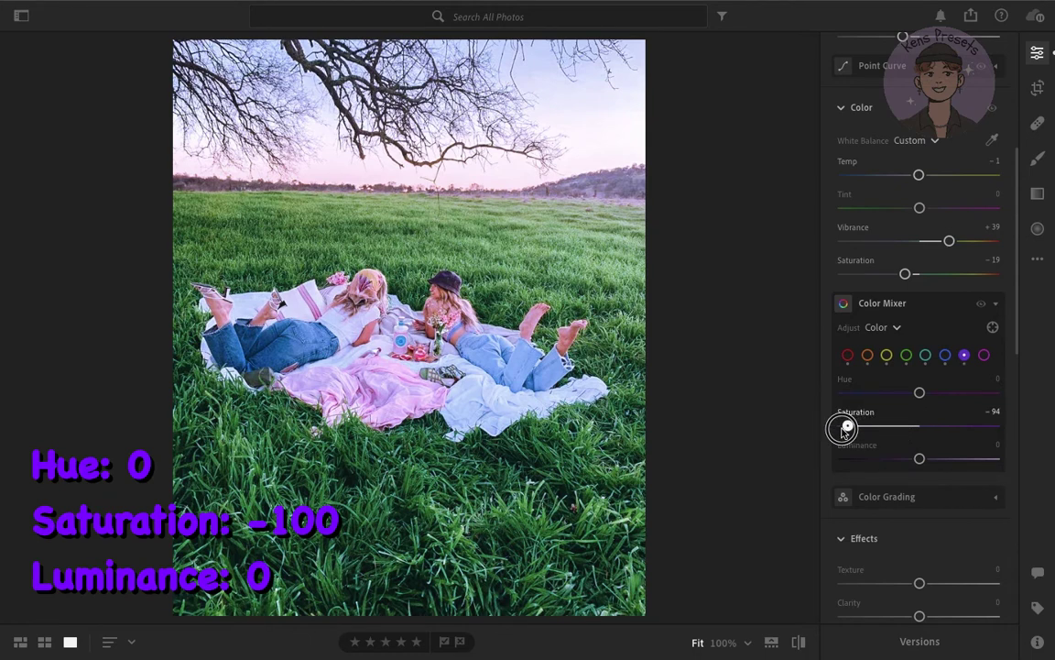
Desaturate magenta to -100, review aqua, orange and red, then collapse Color Mixer.
click(984, 356)
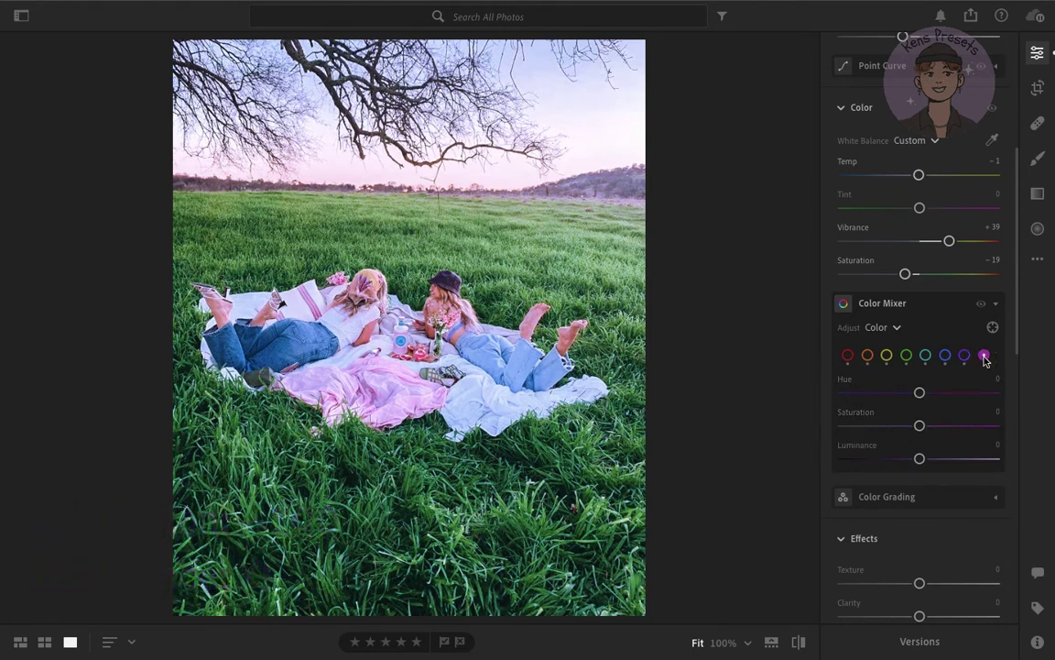
drag(919, 425, 844, 427)
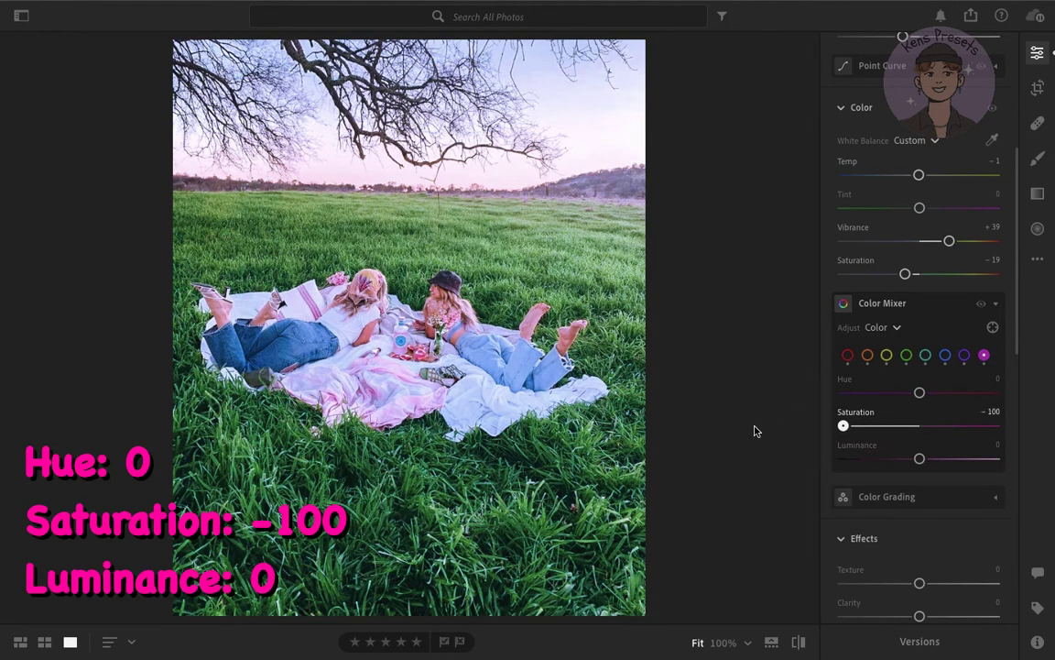
click(945, 356)
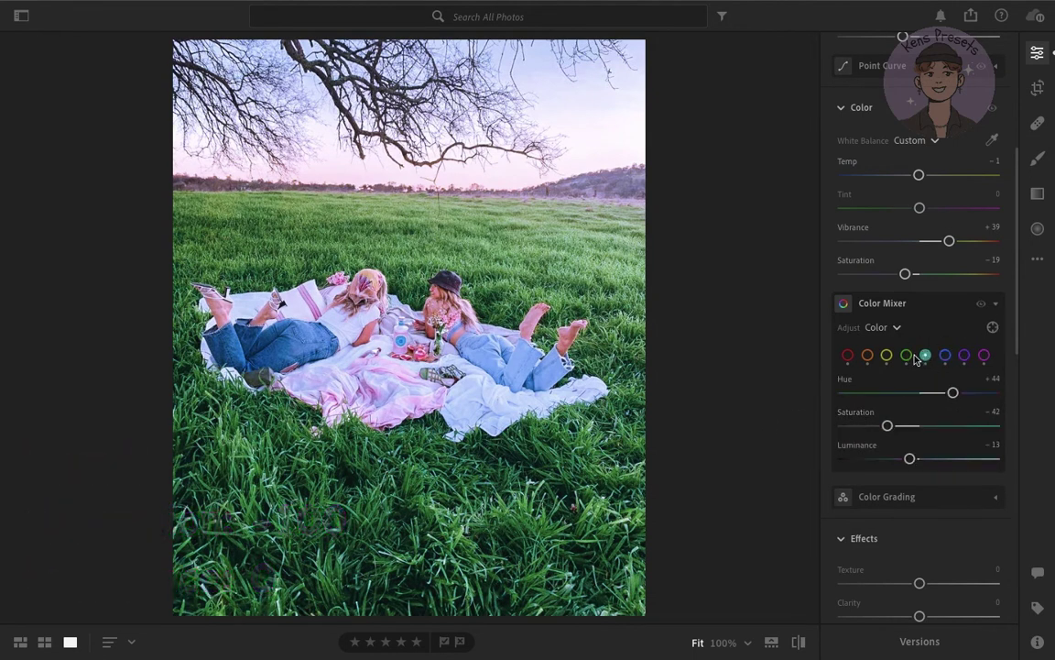
click(887, 357)
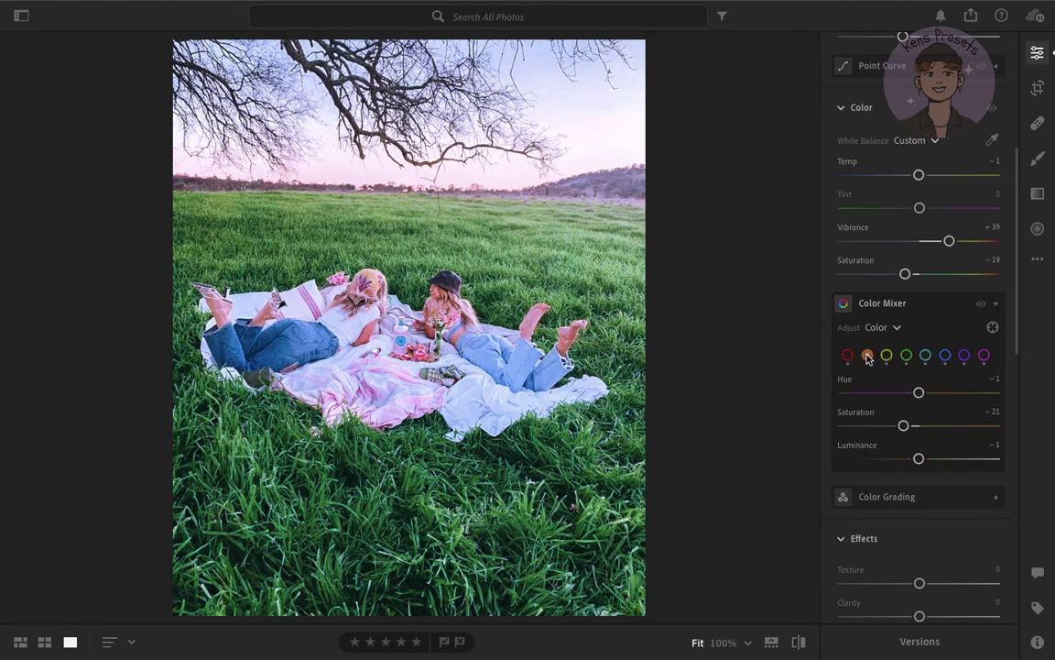
click(849, 357)
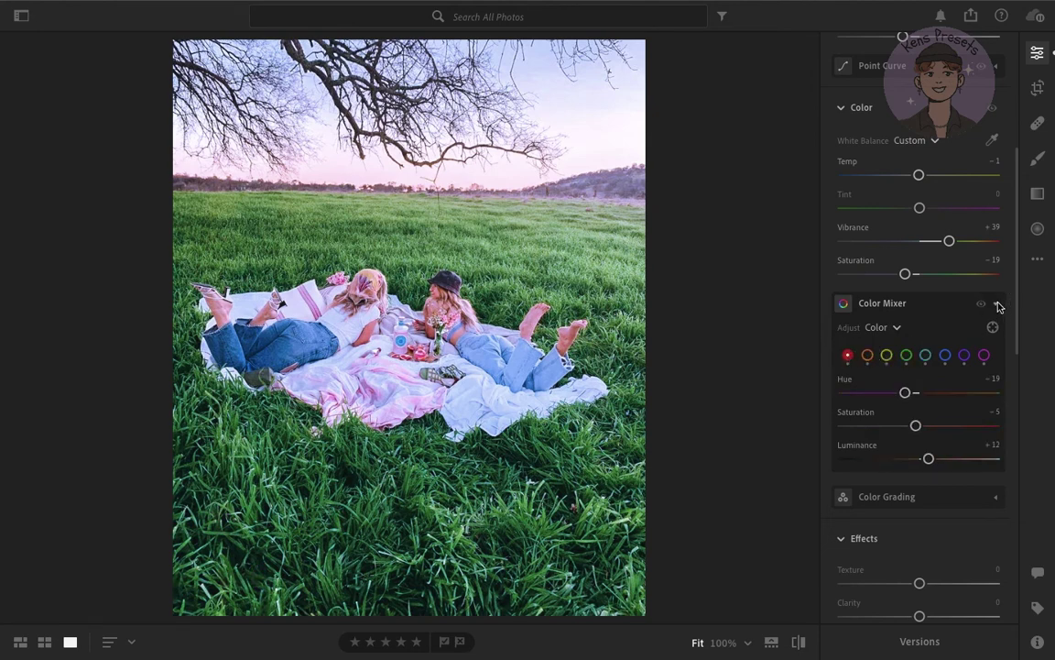
click(996, 304)
Set Effects to Texture +23, Clarity -41, Dehaze -12, Vignette -17, Grain 22.
scroll(954, 416, down, 2)
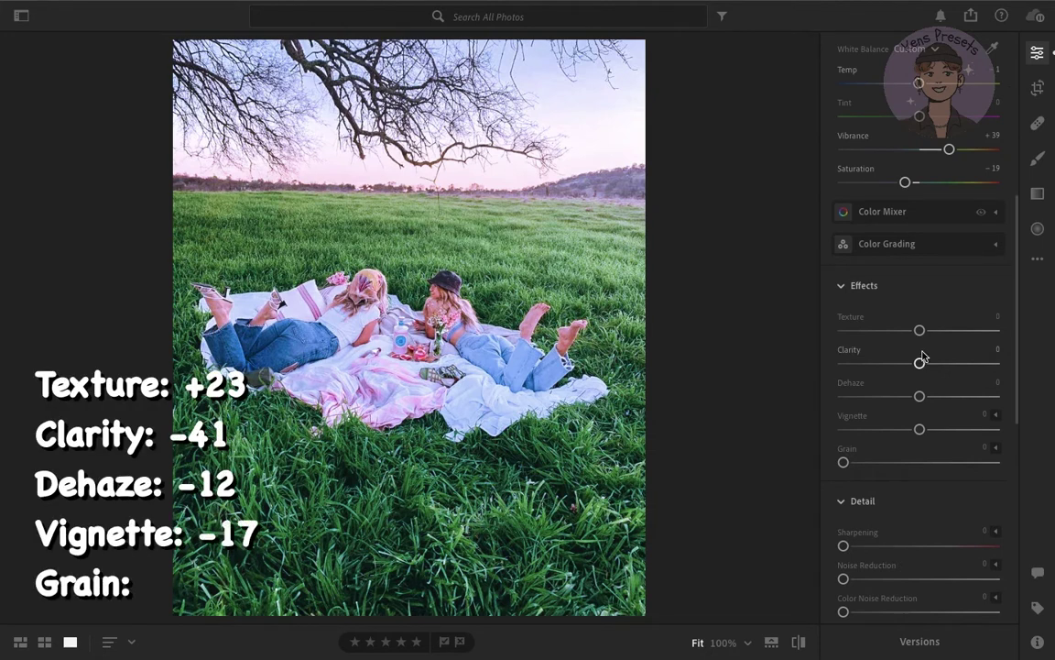
drag(920, 330, 937, 334)
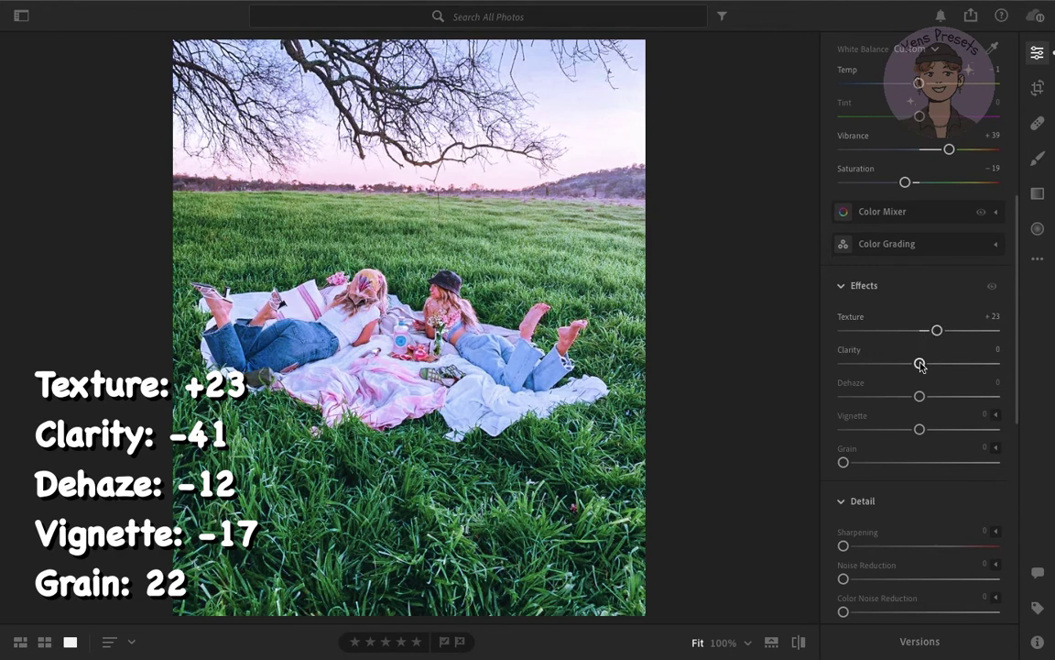
drag(919, 363, 889, 365)
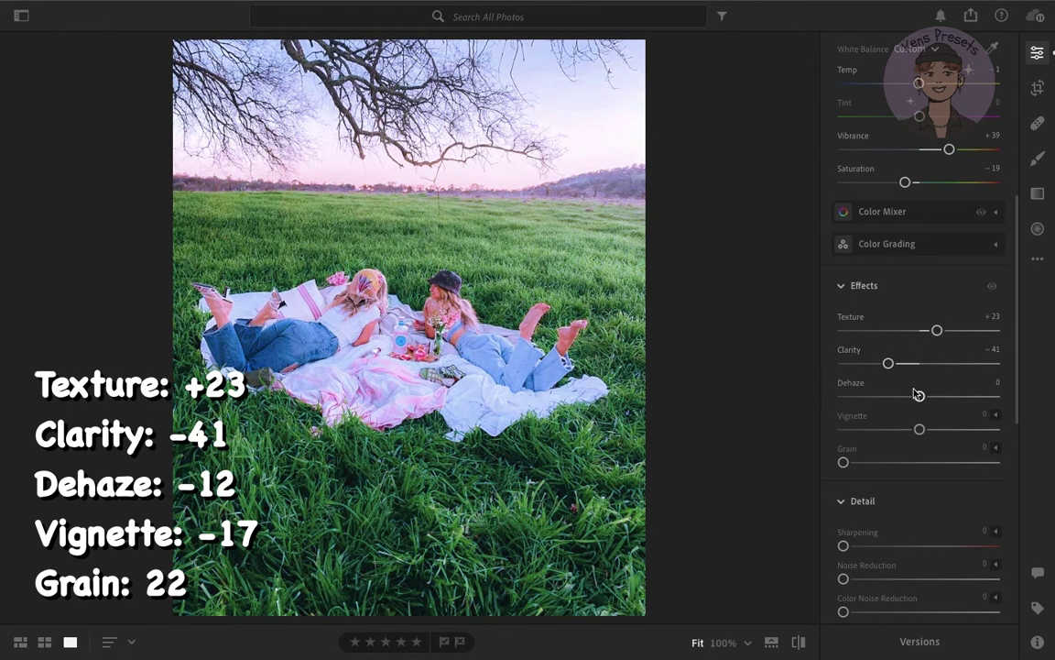
drag(920, 396, 912, 396)
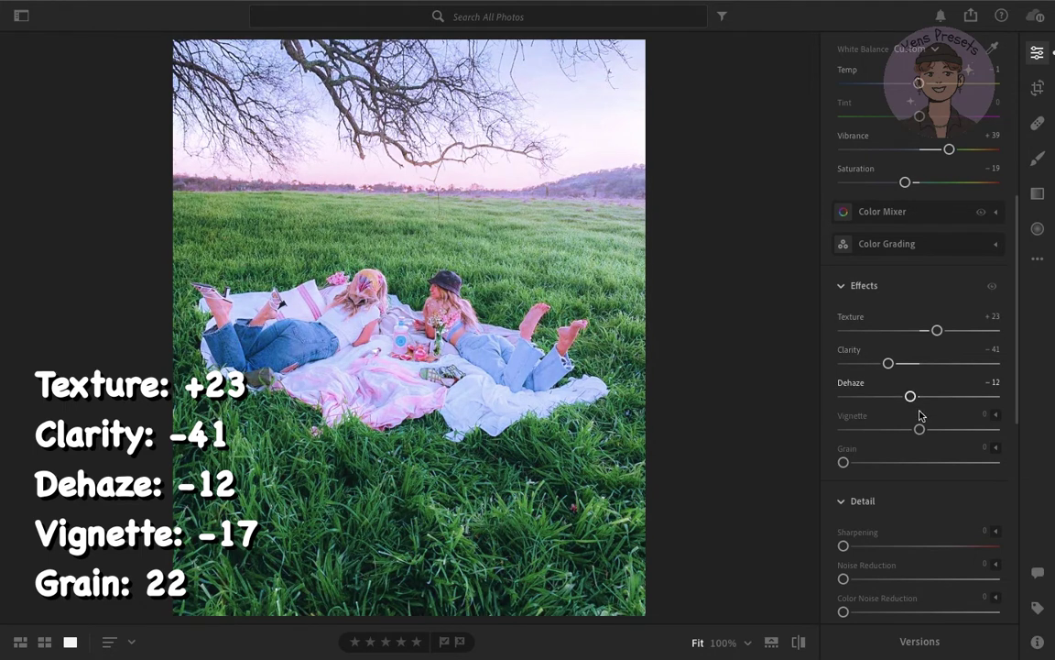
drag(922, 429, 908, 428)
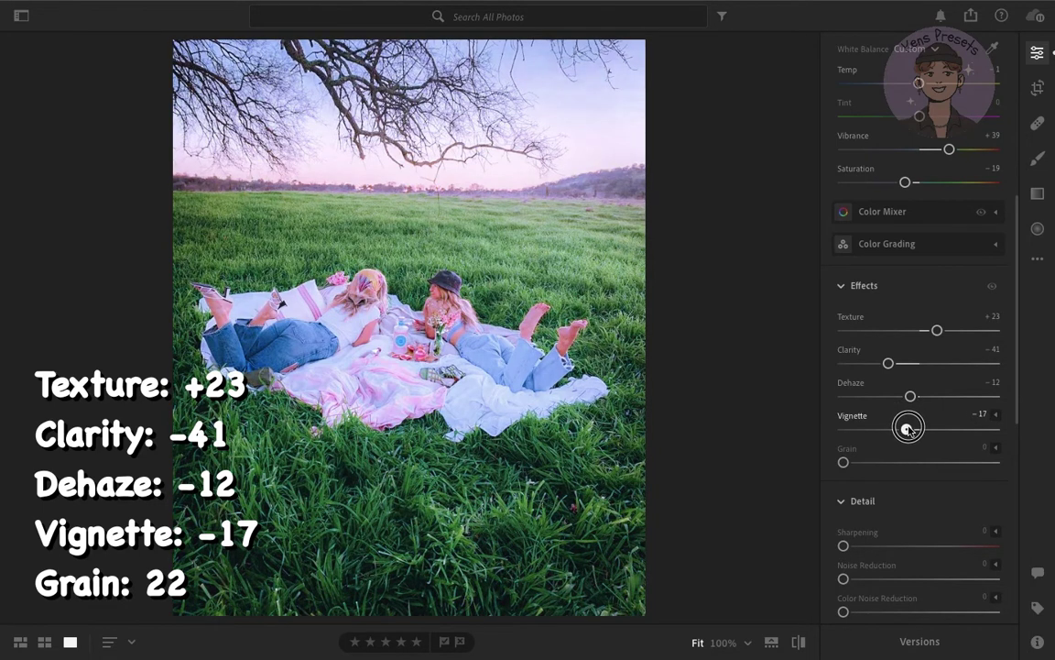
drag(843, 461, 878, 469)
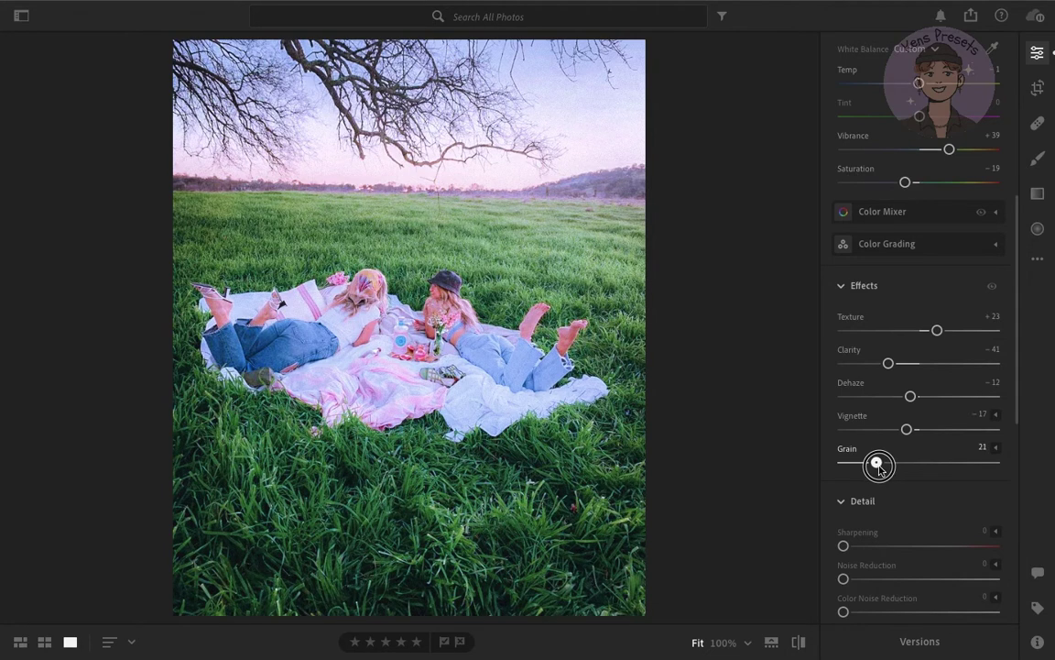
Set Detail Noise Reduction to 22 and Color Noise Reduction to 27.
scroll(893, 447, down, 3)
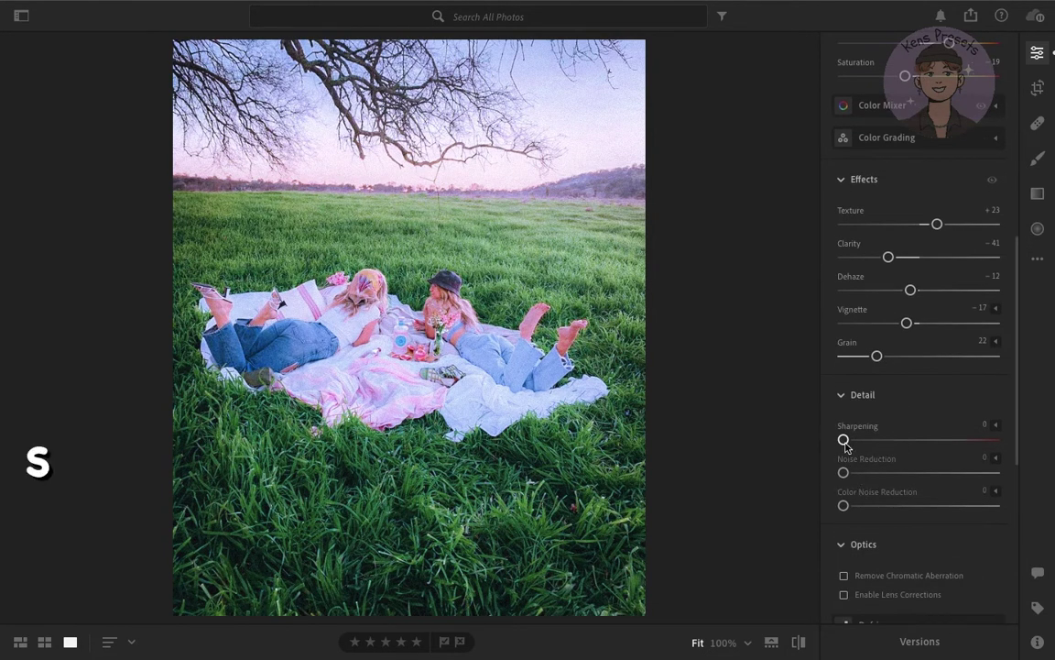
drag(844, 473, 873, 473)
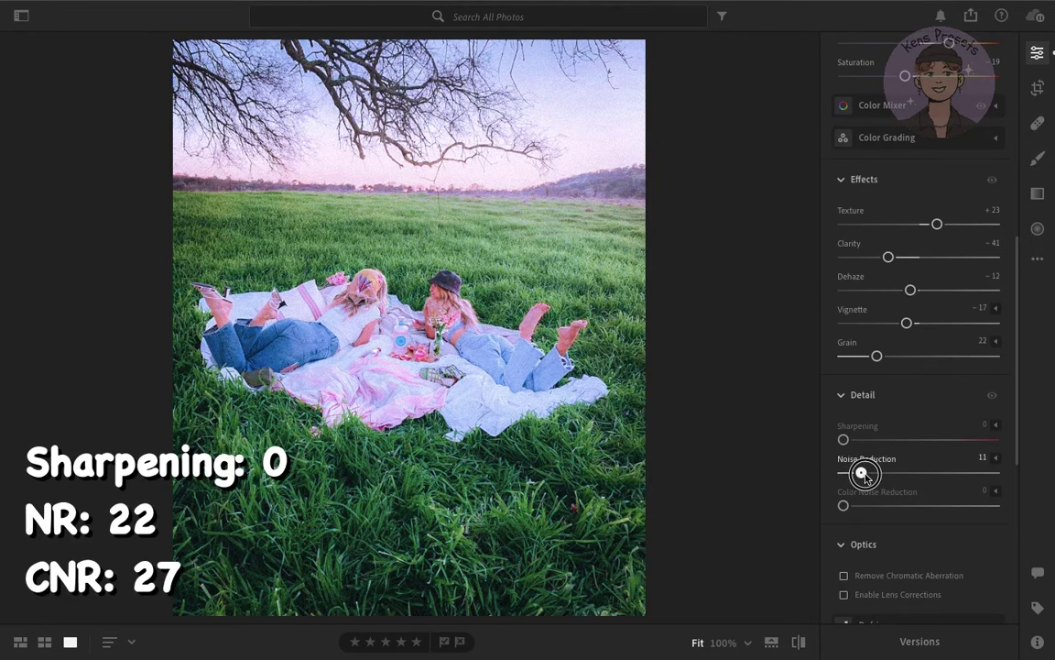
drag(873, 474, 879, 506)
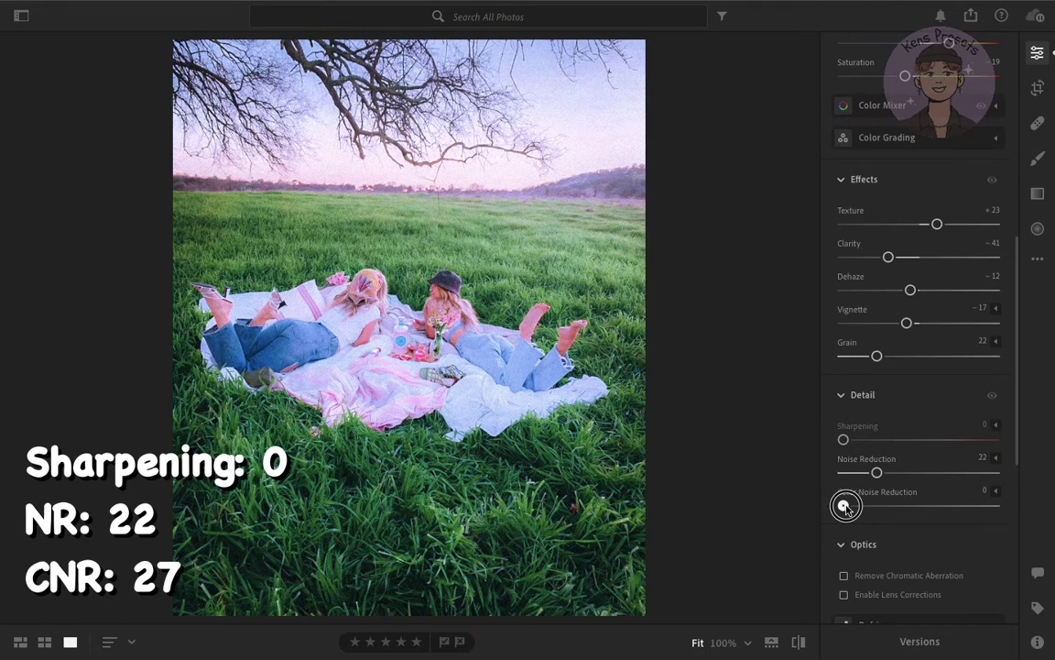
drag(879, 506, 885, 507)
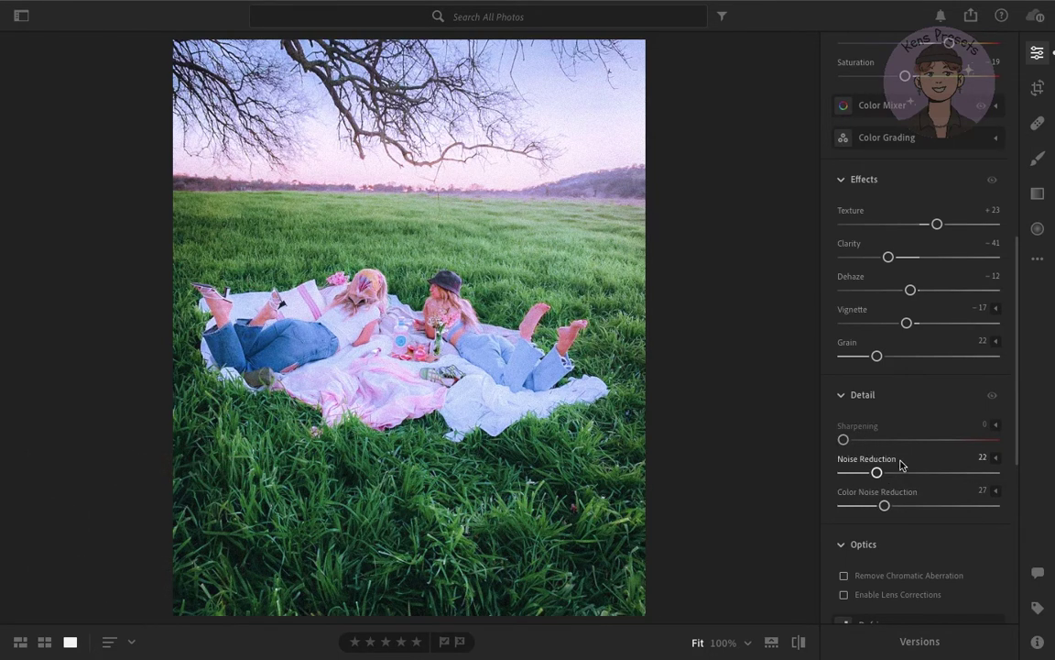
scroll(895, 405, up, 2)
scroll(895, 404, up, 2)
scroll(895, 405, up, 5)
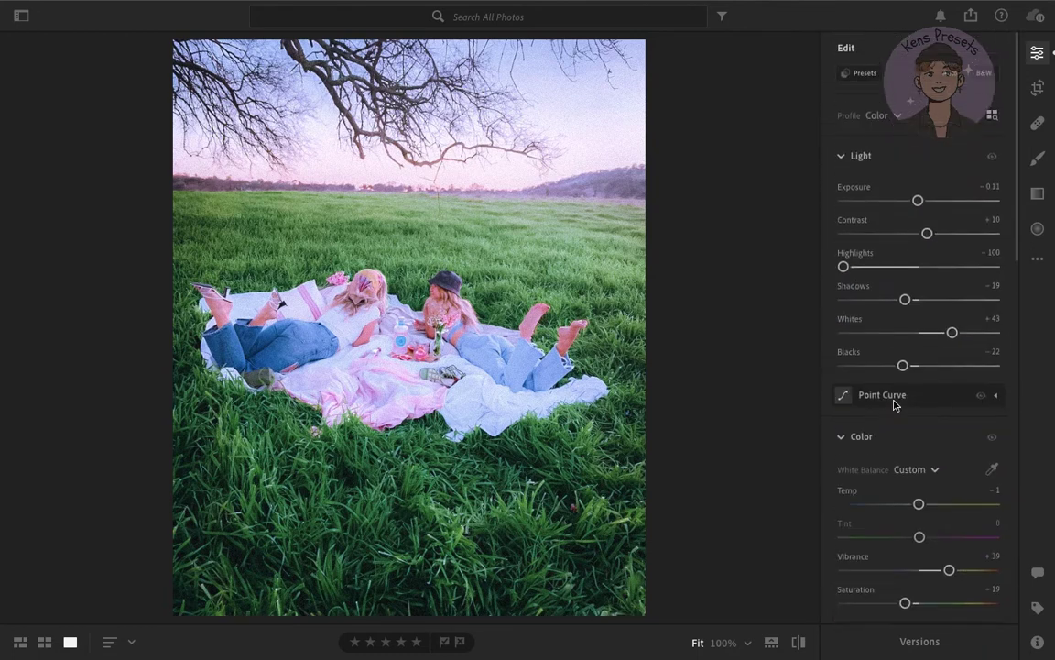
Hide the edit panel and toggle before/after with backslash to compare against the original.
click(1036, 55)
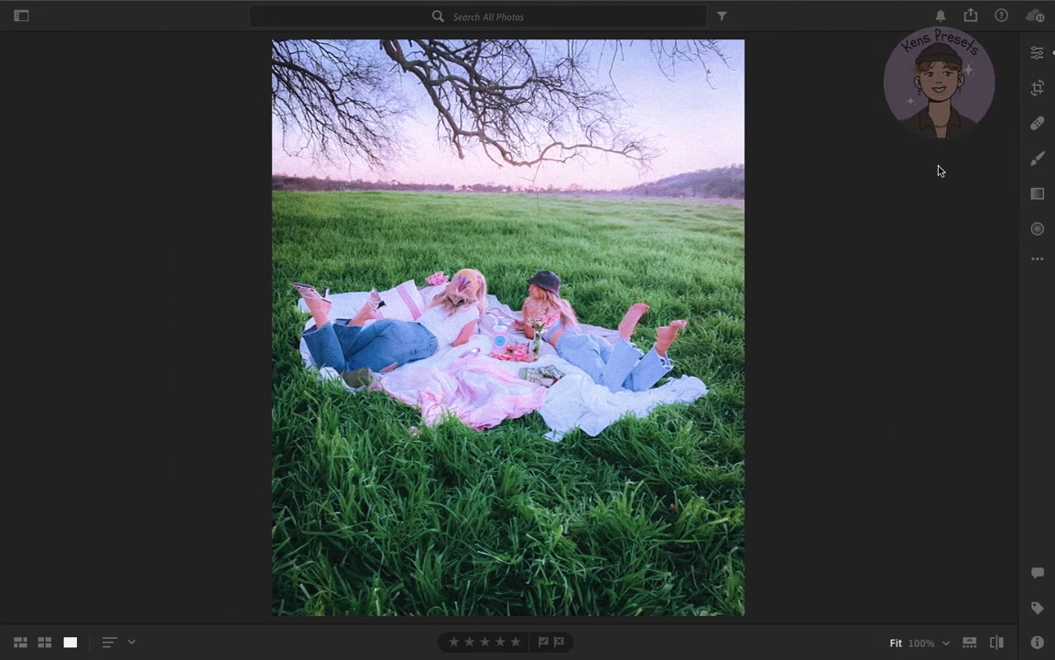
key(backslash)
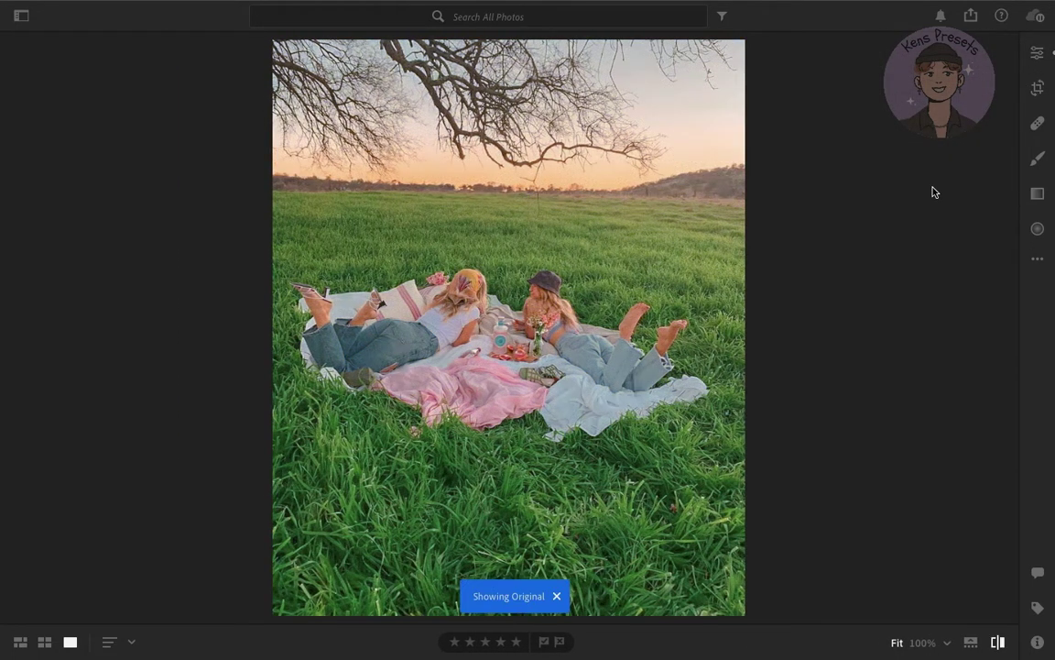
key(backslash)
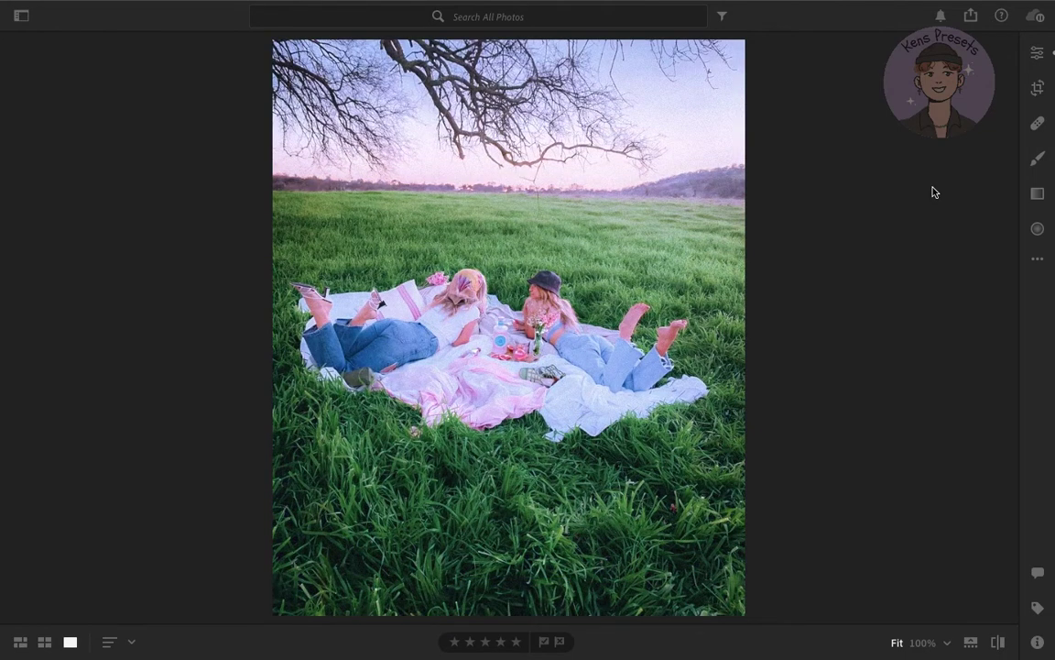
key(backslash)
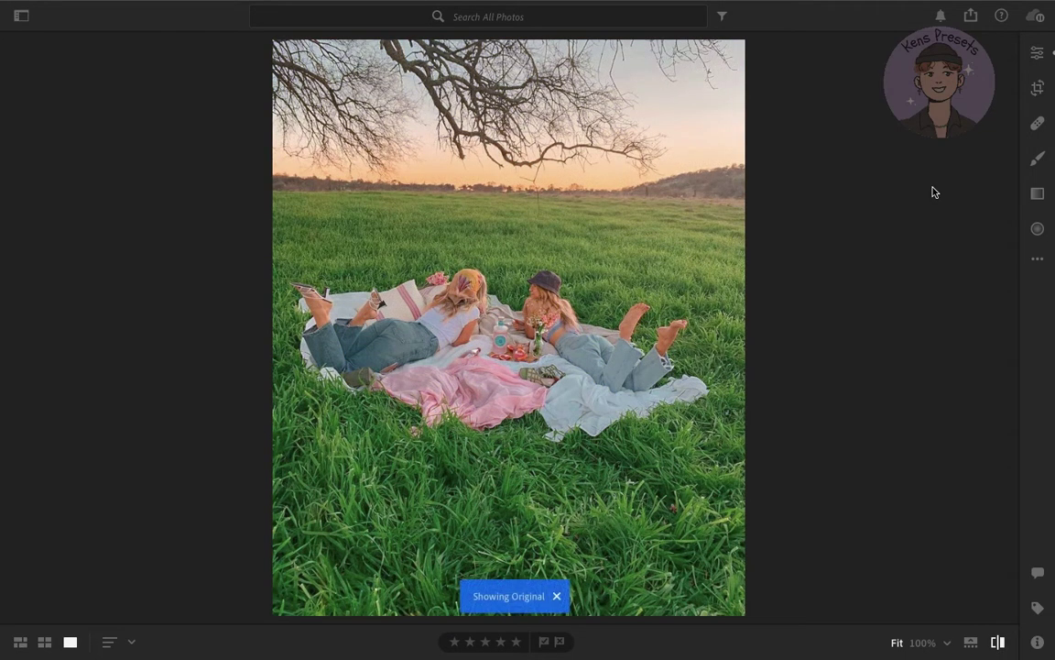
key(backslash)
key(backslash)
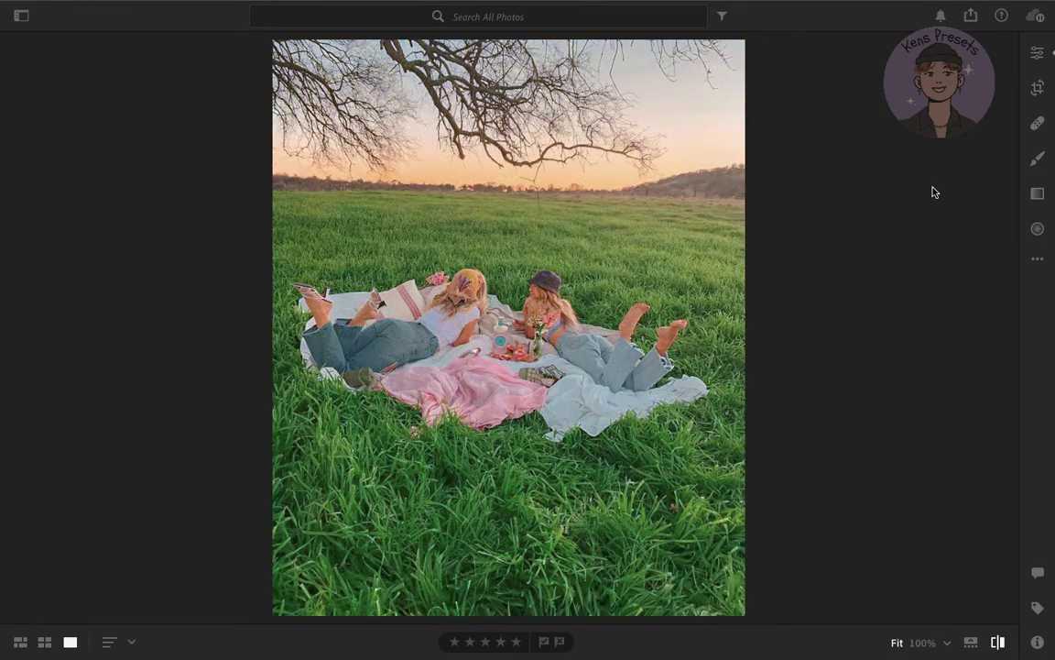
key(backslash)
key(backslash)
key(backslash)
key(backslash)
key(backslash)
key(backslash)
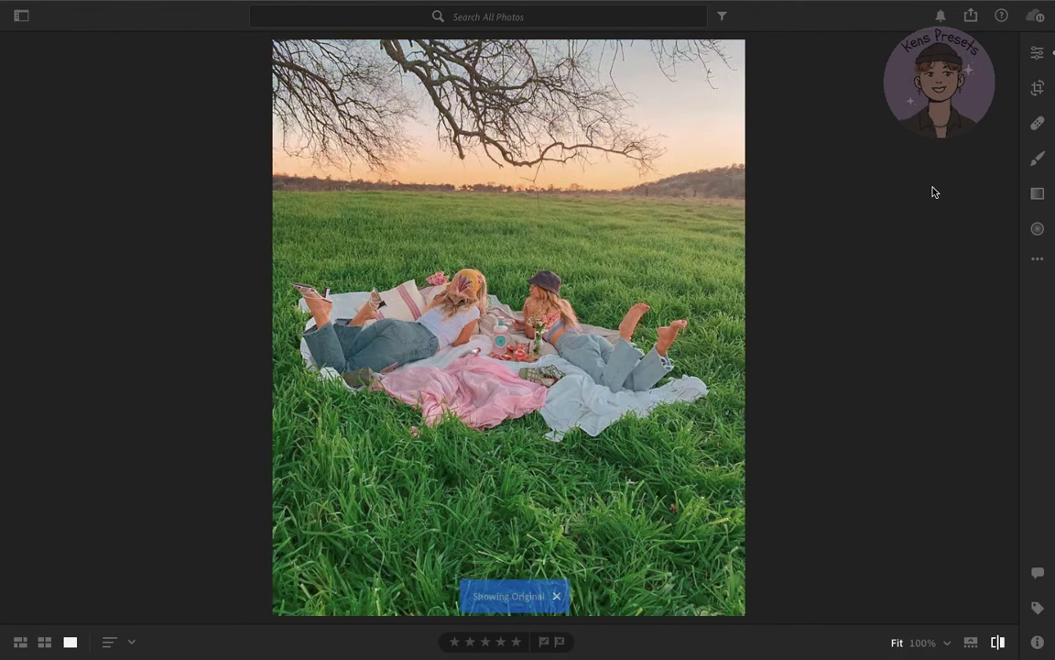
key(backslash)
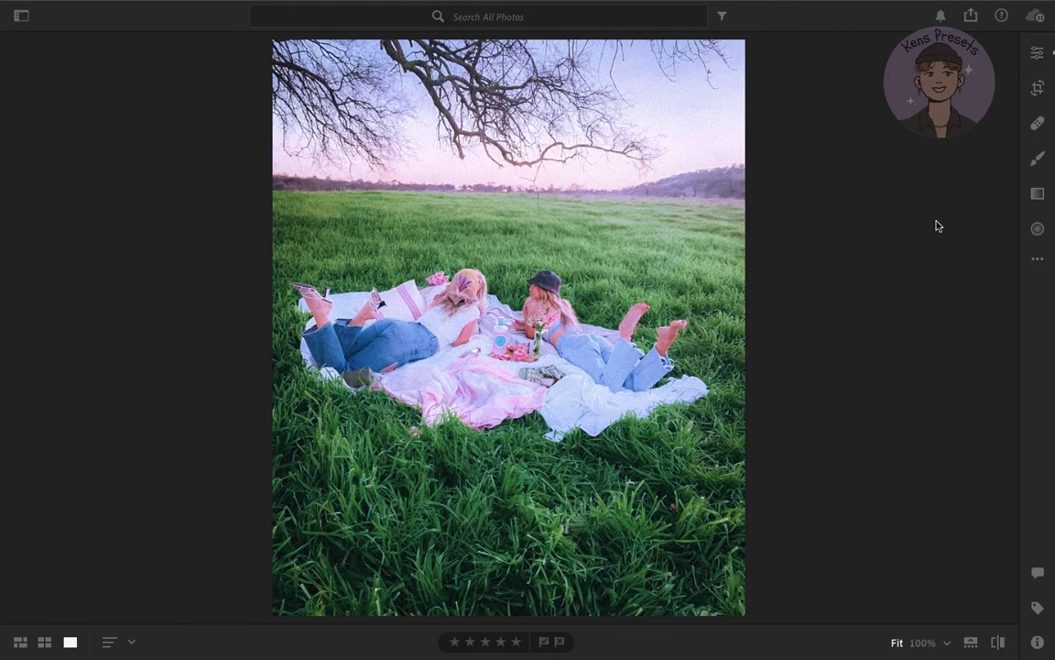
click(660, 9)
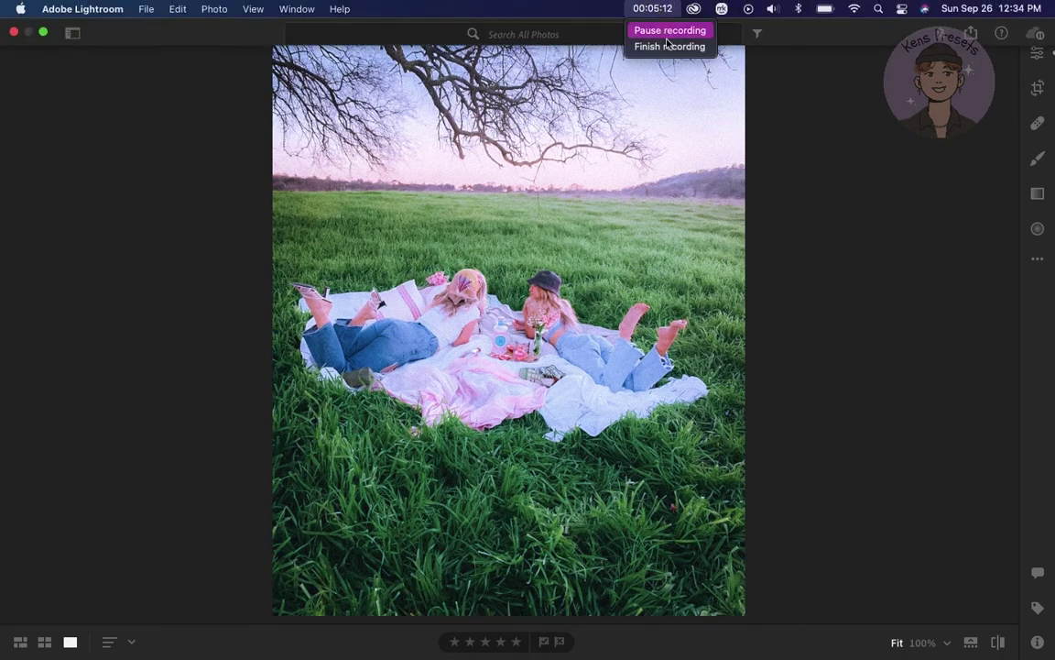